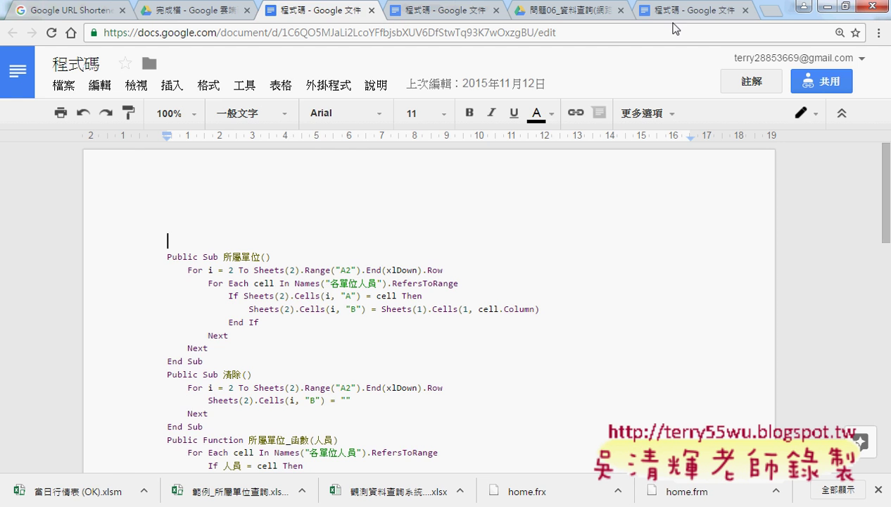
Switch to the other 程式碼 document and read down through its VBA examples to btn01_Click.
left_click(672, 11)
left_click_drag(885, 406, 885, 152)
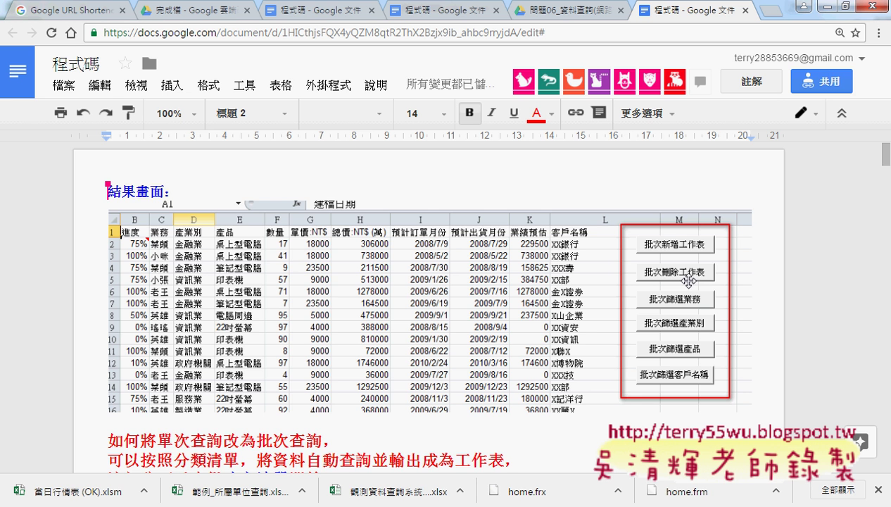
scroll(637, 332, "down", 5)
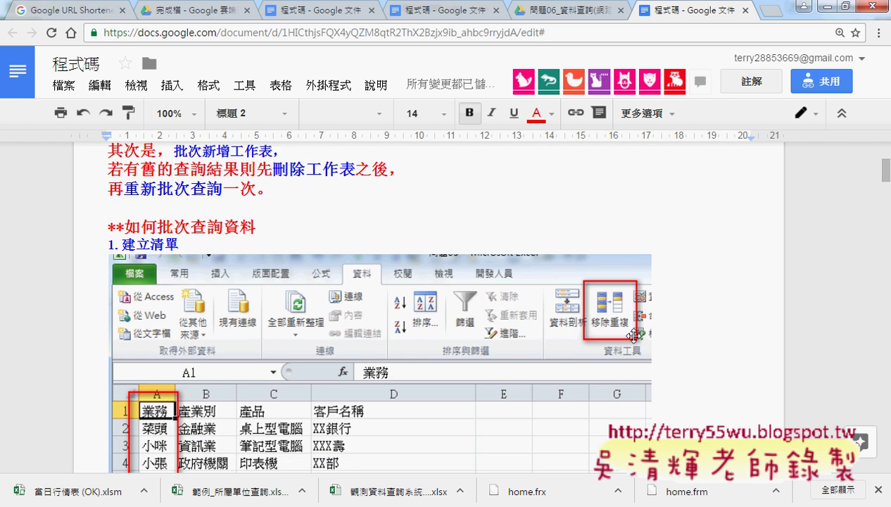
scroll(634, 336, "down", 5)
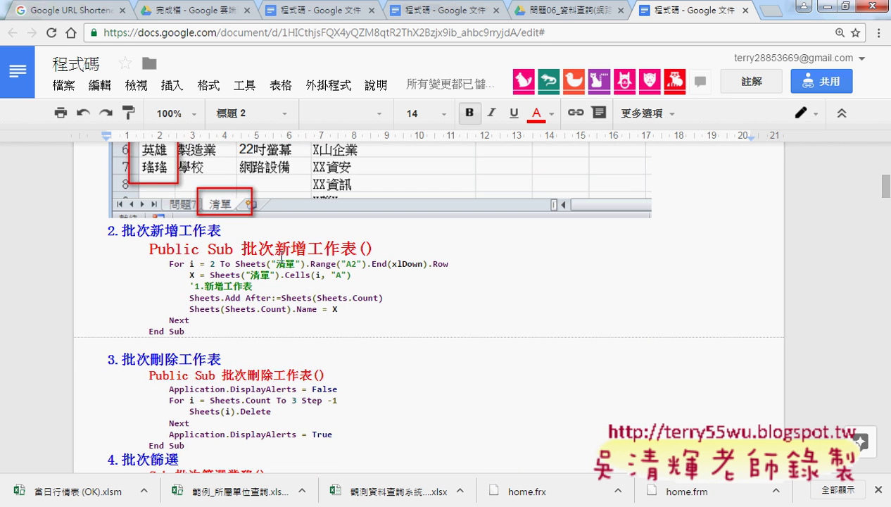
scroll(355, 371, "down", 2)
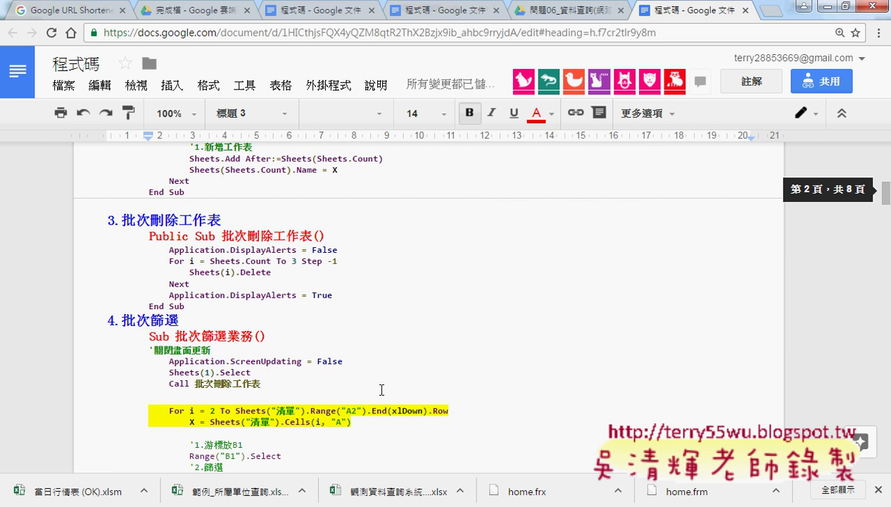
scroll(381, 389, "down", 3)
scroll(487, 371, "down", 5)
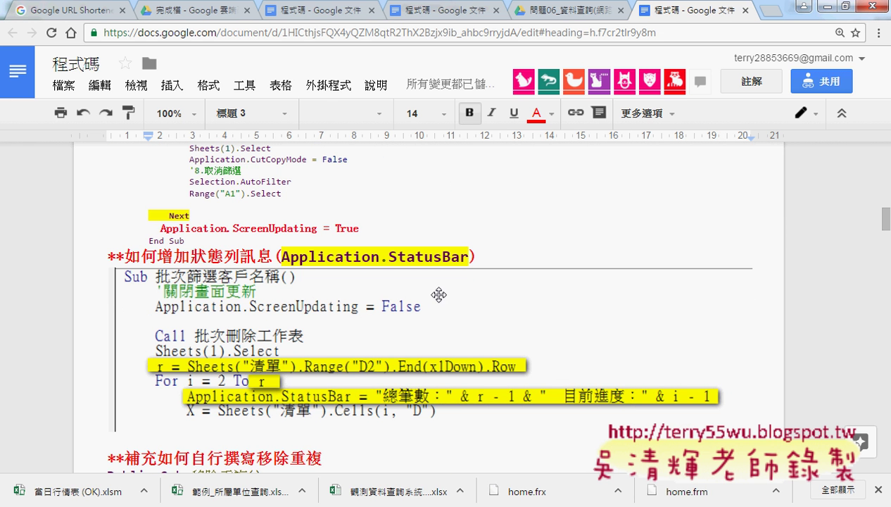
mouse_move(887, 220)
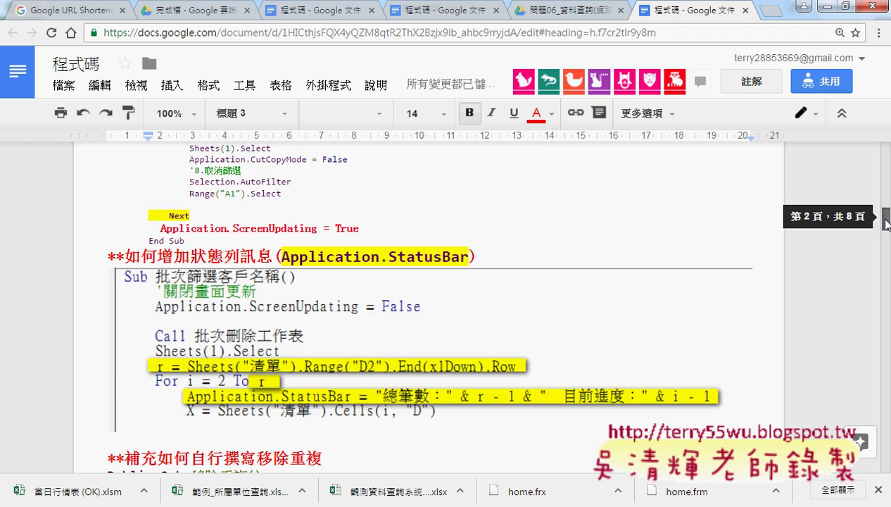
left_click_drag(886, 223, 888, 346)
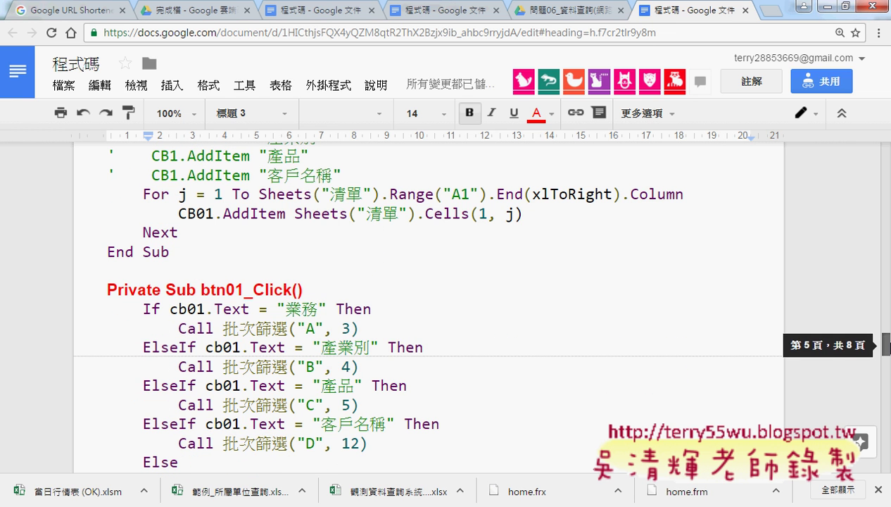
Browse the 問題06_資料查詢 and 完成檔 Drive folders, checking the 03_下載網路資料 folder's details.
left_click(556, 21)
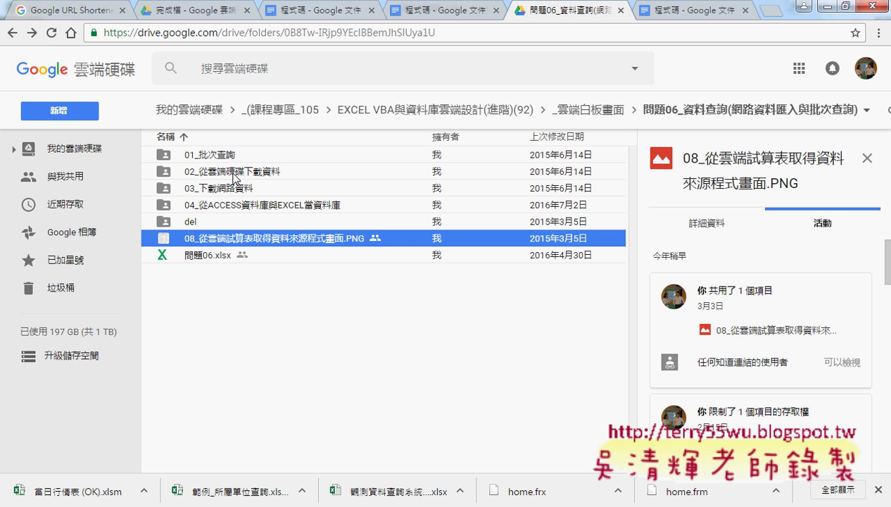
left_click(235, 191)
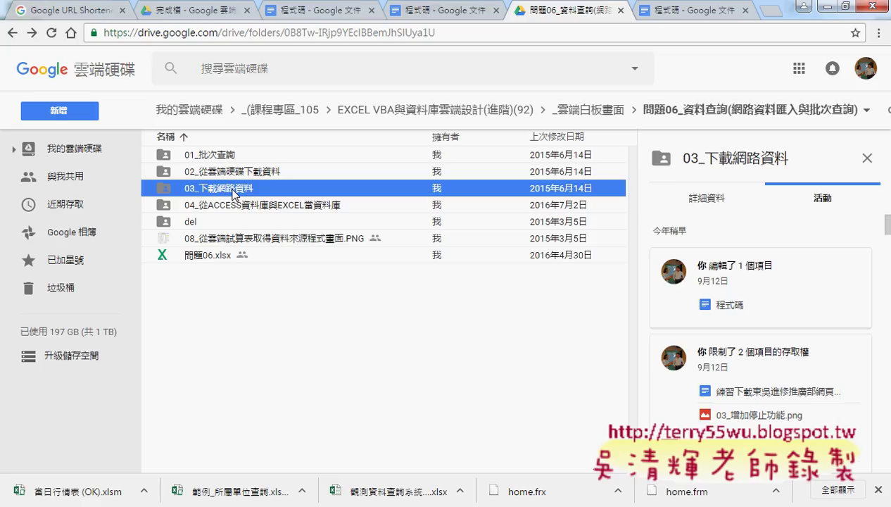
left_click(194, 13)
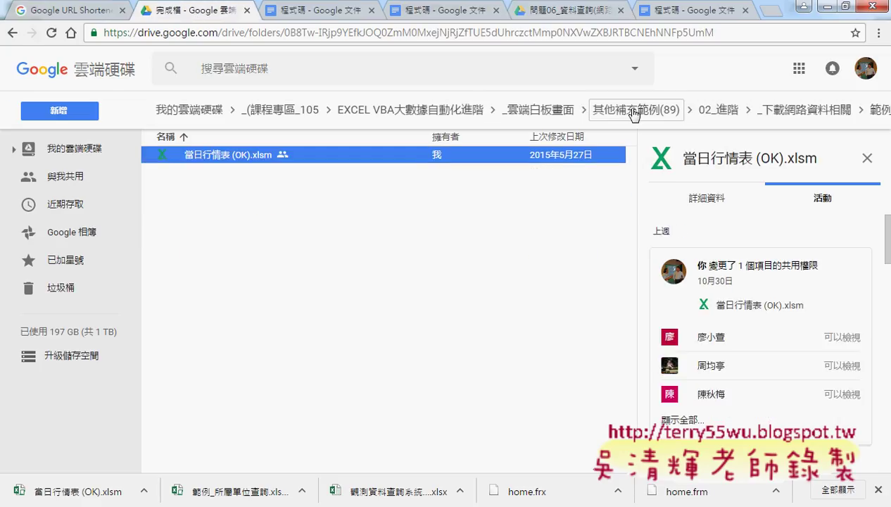
left_click(633, 113)
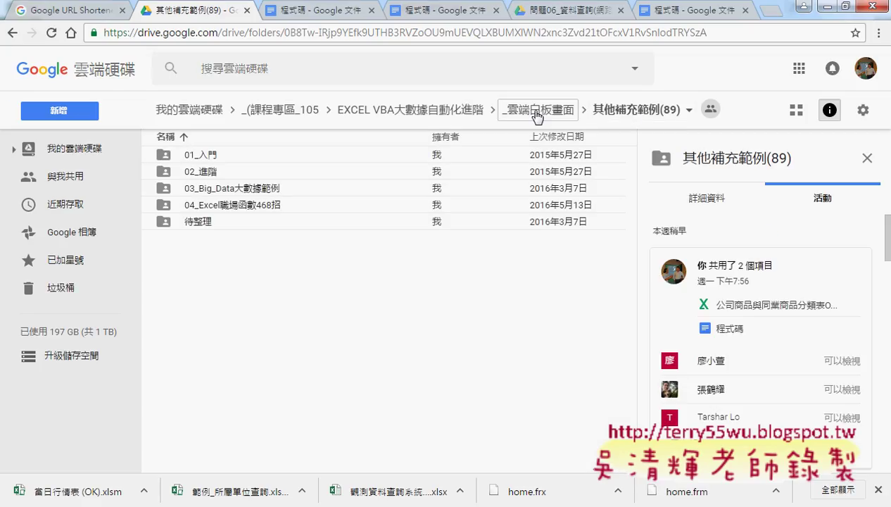
left_click(538, 112)
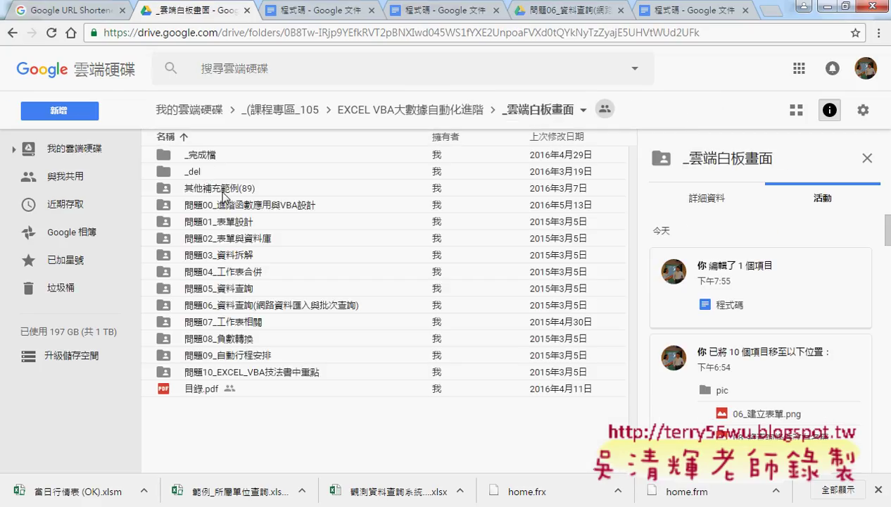
Open 其他補充範例(89) › 02_進階 › _下載網路資料相關 and bring the 當日行情表 (OK) workbook forward.
left_click(273, 190)
double_click(274, 191)
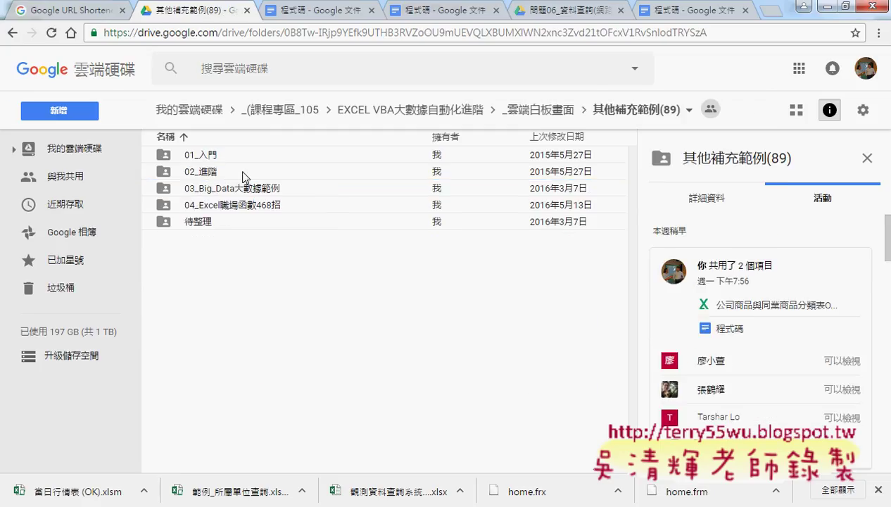
left_click(226, 176)
double_click(226, 176)
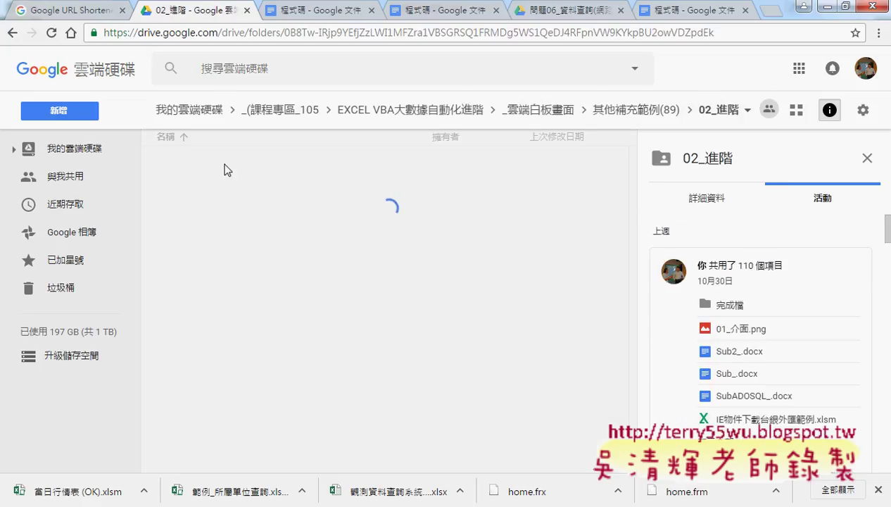
left_click(225, 157)
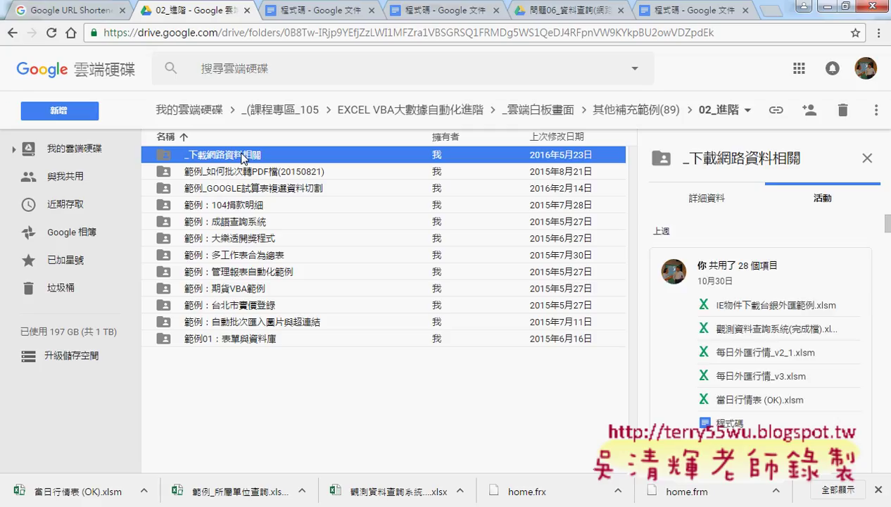
double_click(242, 156)
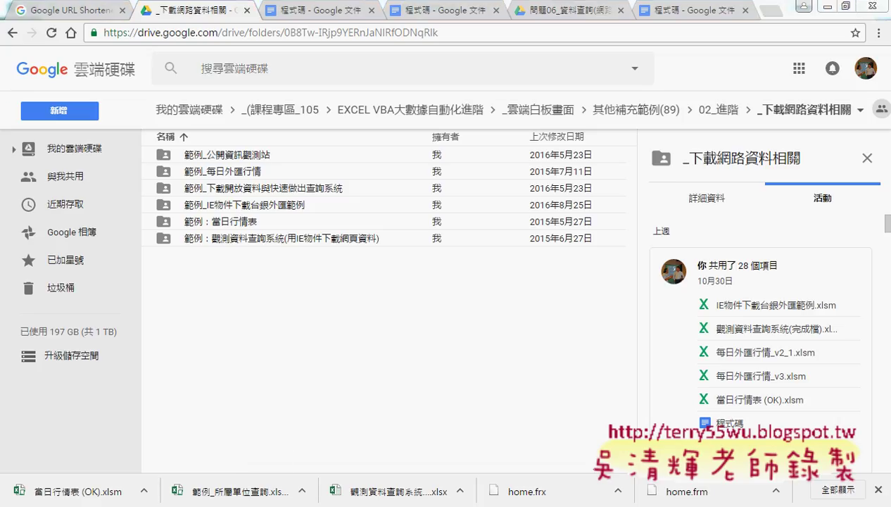
mouse_move(242, 498)
left_click(223, 466)
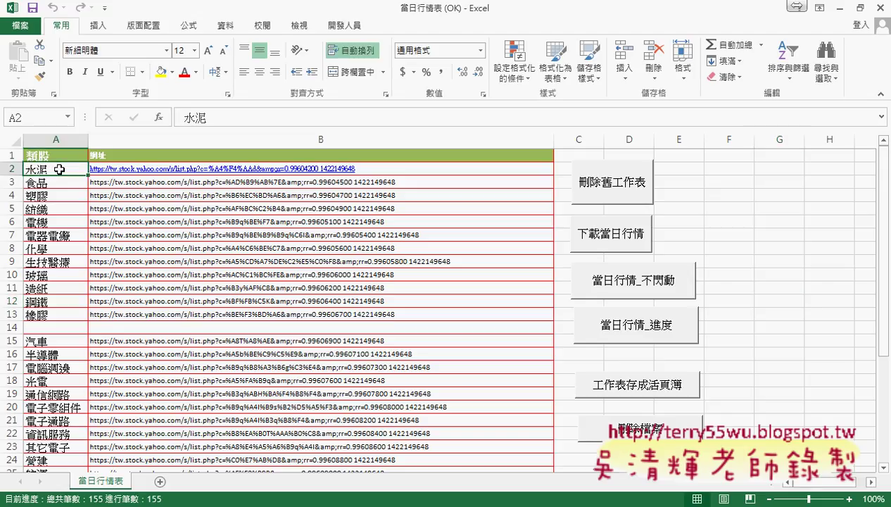
Select the category names in column A, run 下載當日行情, check the 水泥 sheet, then minimize Excel.
left_click_drag(54, 170, 70, 458)
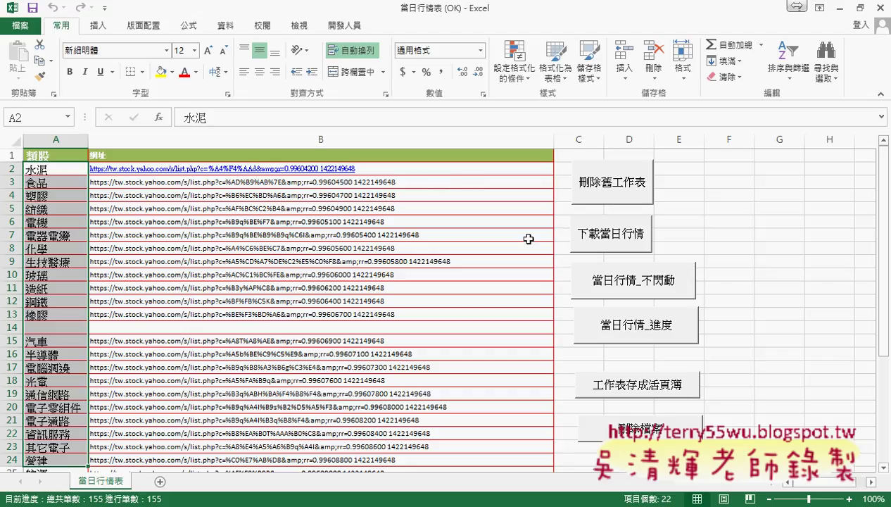
left_click(233, 183)
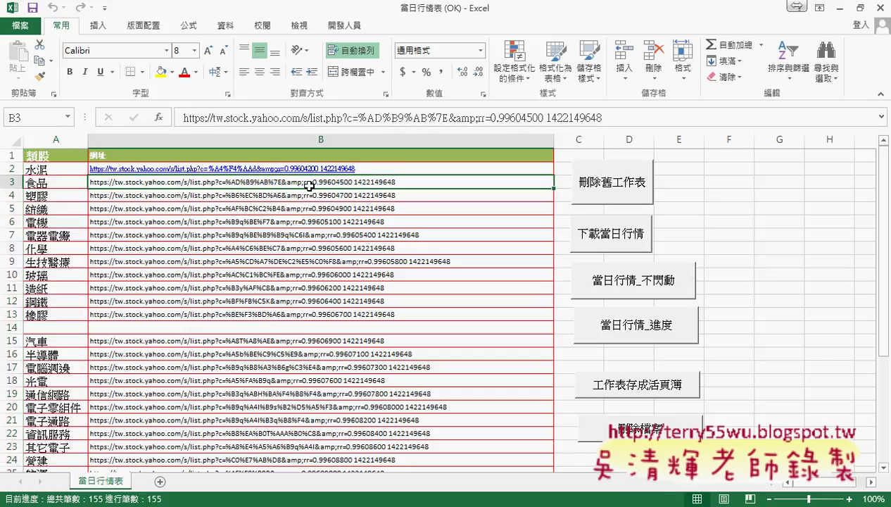
left_click(619, 231)
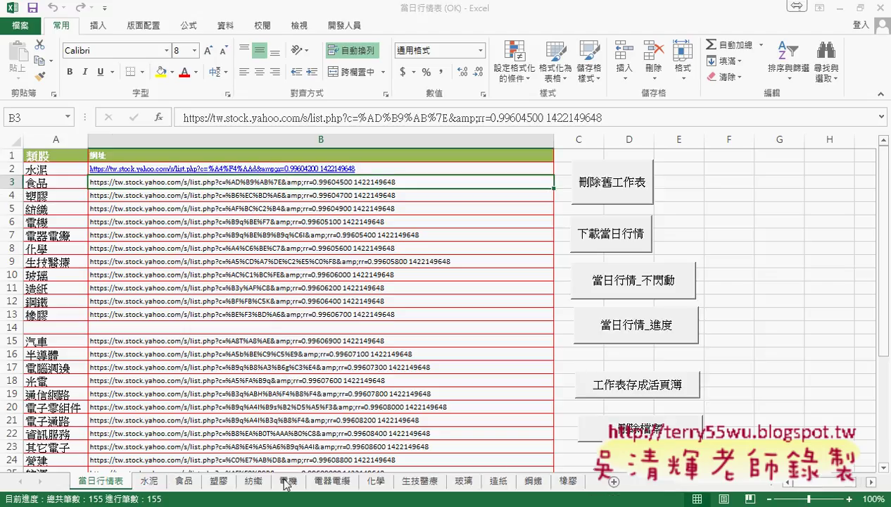
left_click(144, 481)
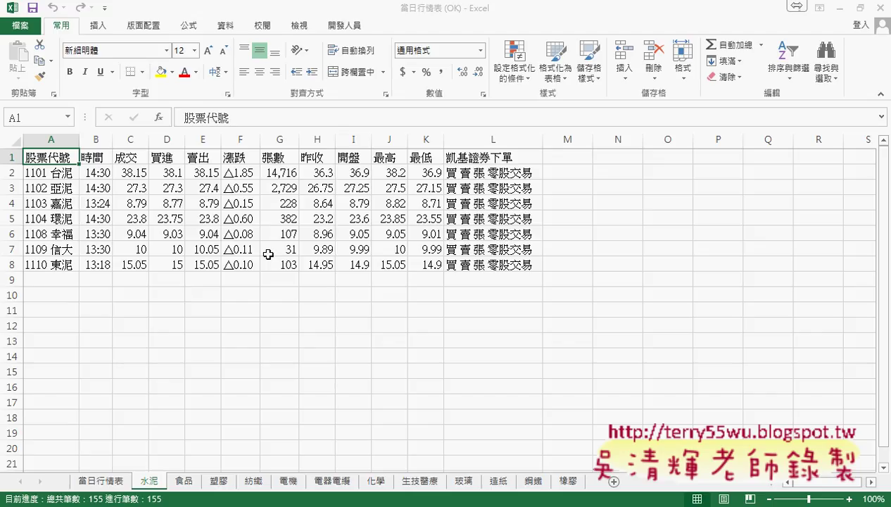
left_click(840, 7)
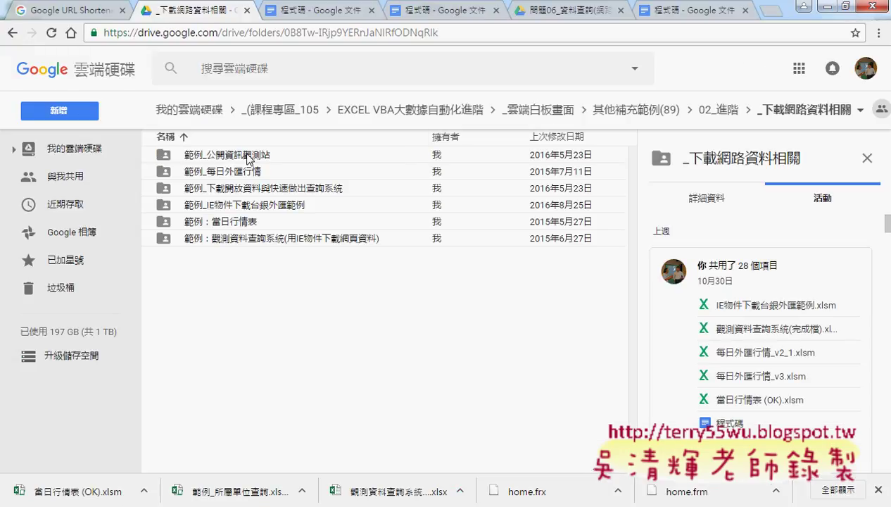
Open the 範例：觀測資料查詢系統(用IE物件下載網頁資料) folder and its 程式碼 Google Doc.
left_click(320, 240)
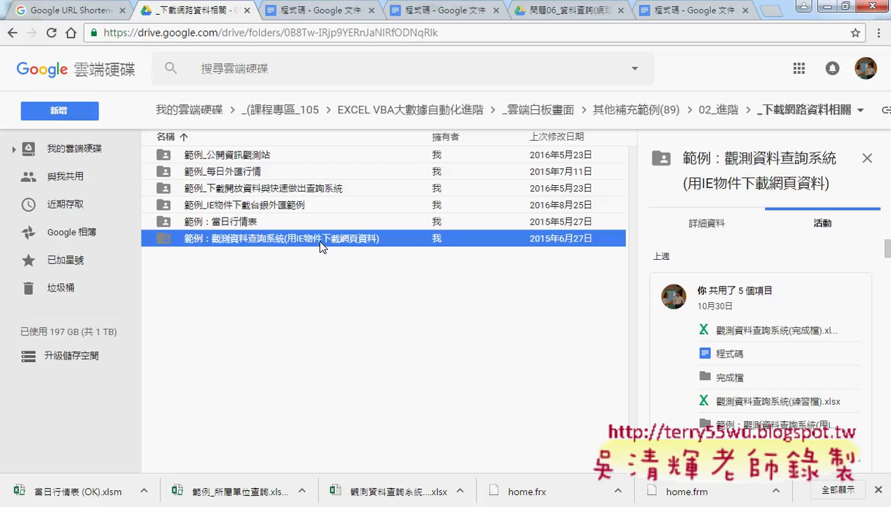
double_click(320, 241)
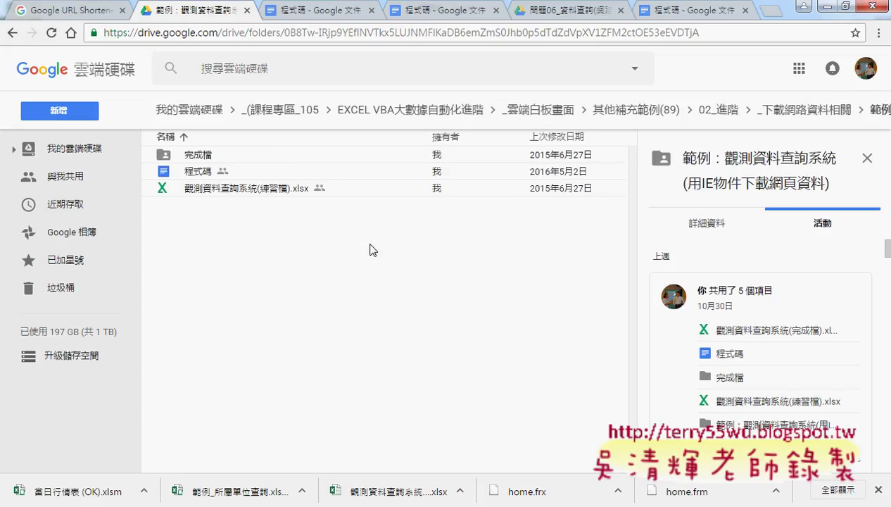
double_click(205, 172)
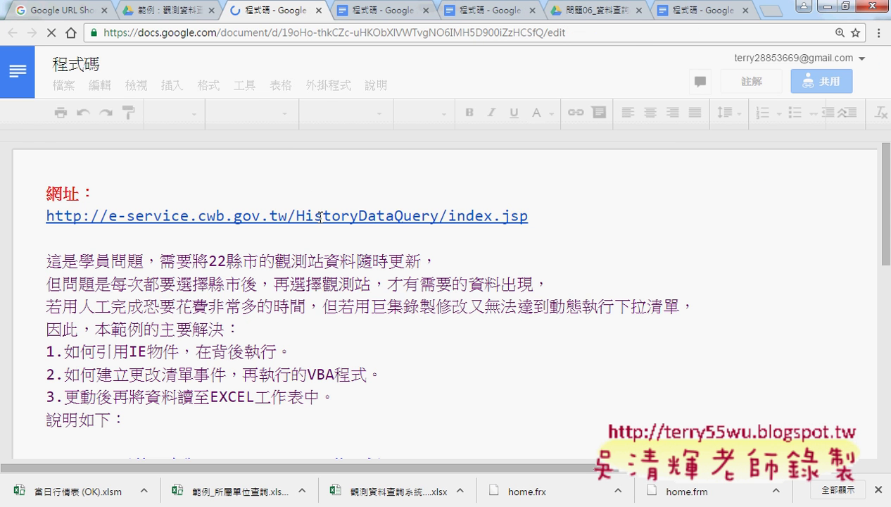
left_click(320, 217)
left_click(315, 244)
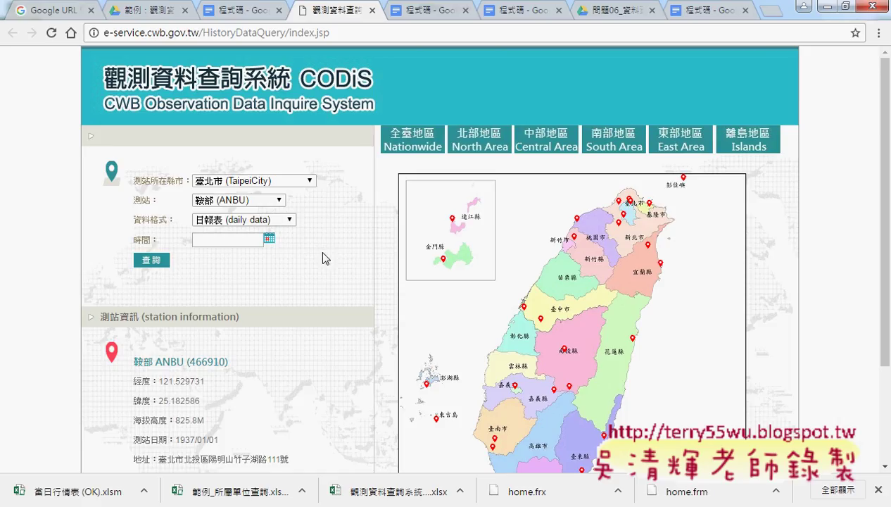
Set the county to 臺北市 and try its stations 鞍部, 臺北 and 竹子湖.
left_click(294, 182)
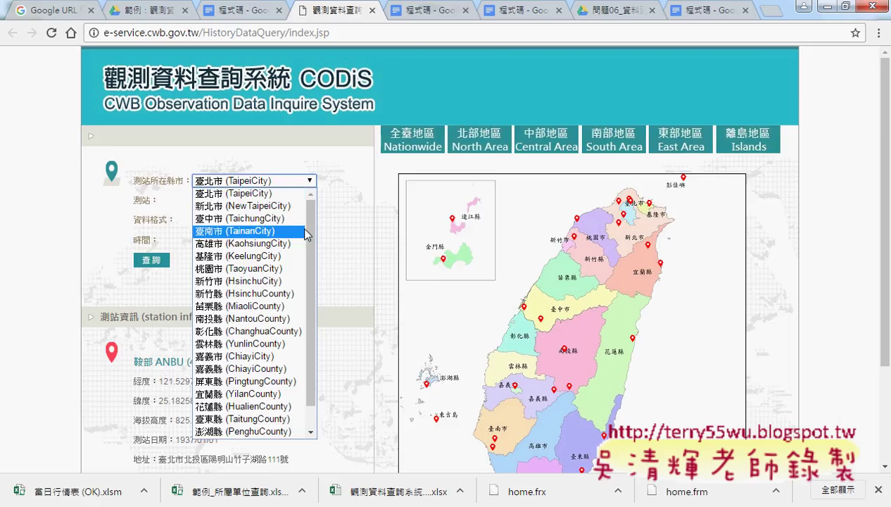
scroll(310, 317, "down", 1)
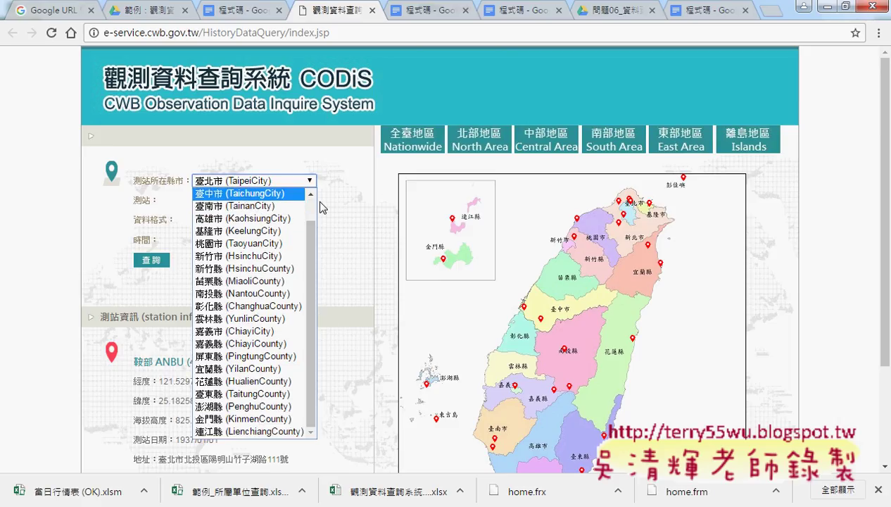
scroll(312, 197, "up", 1)
left_click(289, 193)
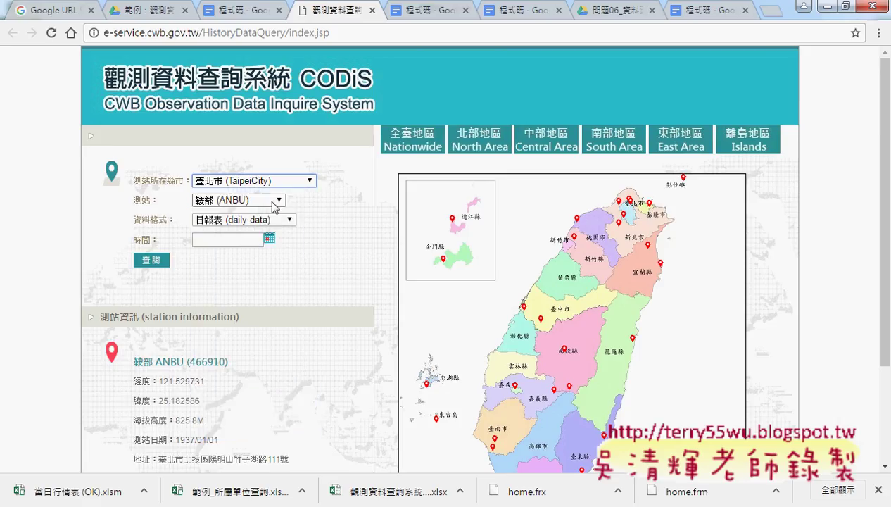
left_click(274, 202)
left_click(248, 212)
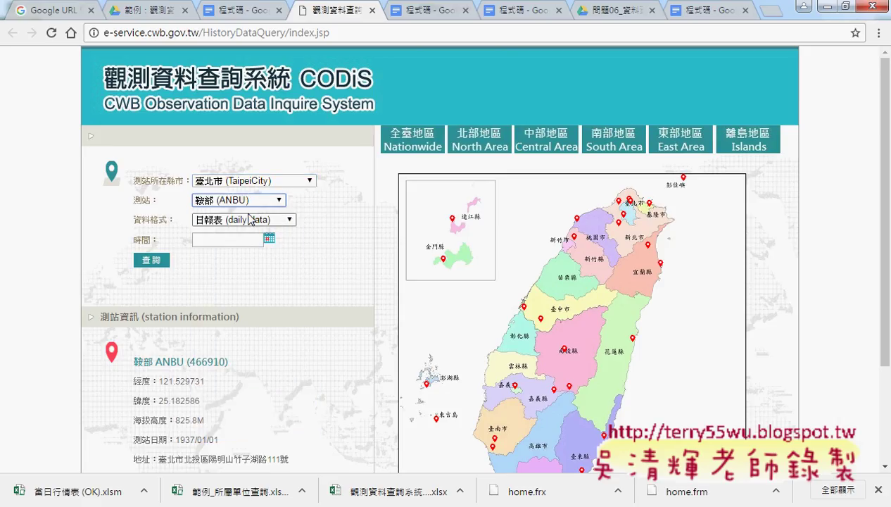
left_click(254, 201)
left_click(242, 221)
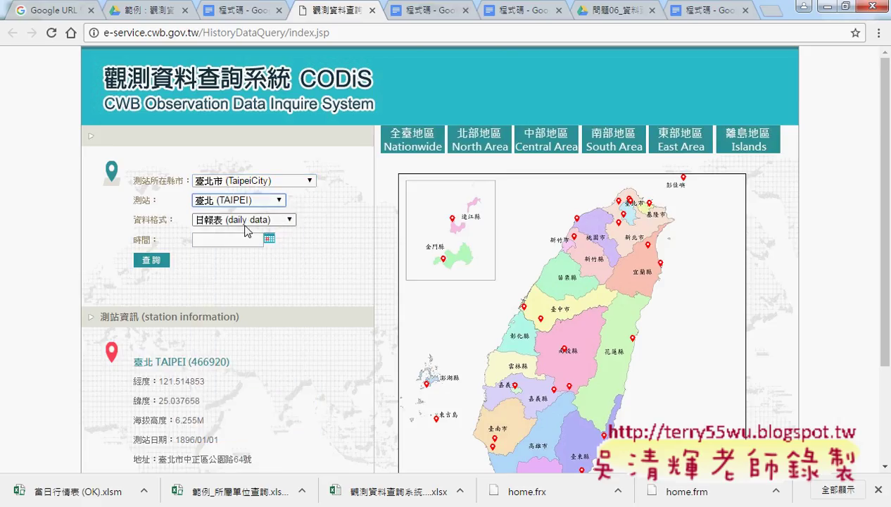
scroll(225, 352, "down", 1)
left_click(247, 132)
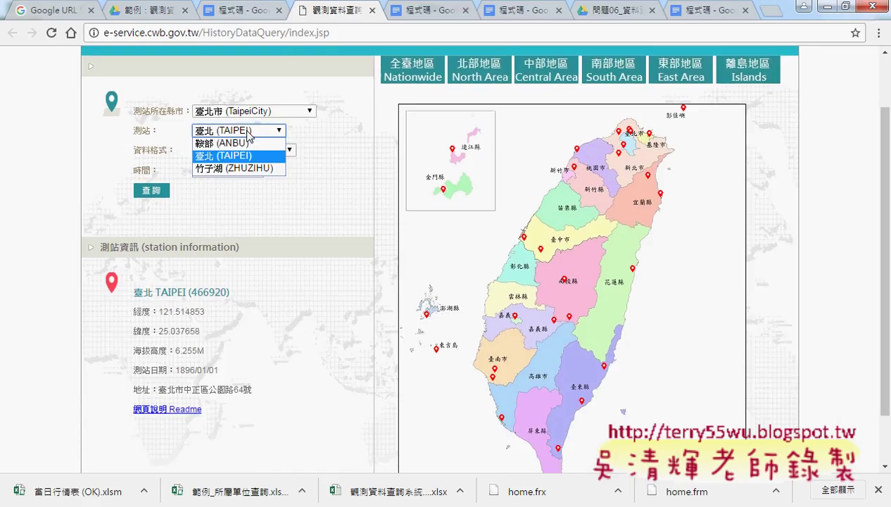
left_click(238, 169)
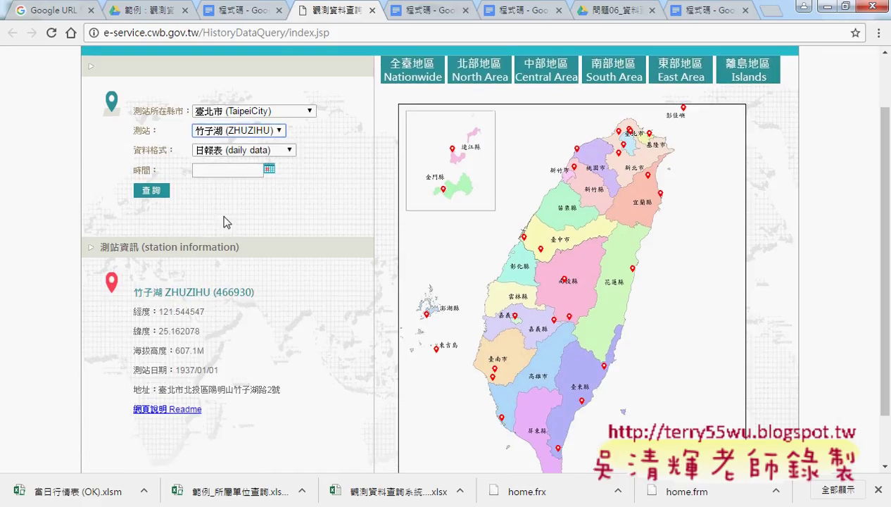
Switch the county to 新北市 and pick the 淡水 (TAMSUI) station.
left_click(291, 111)
left_click(288, 136)
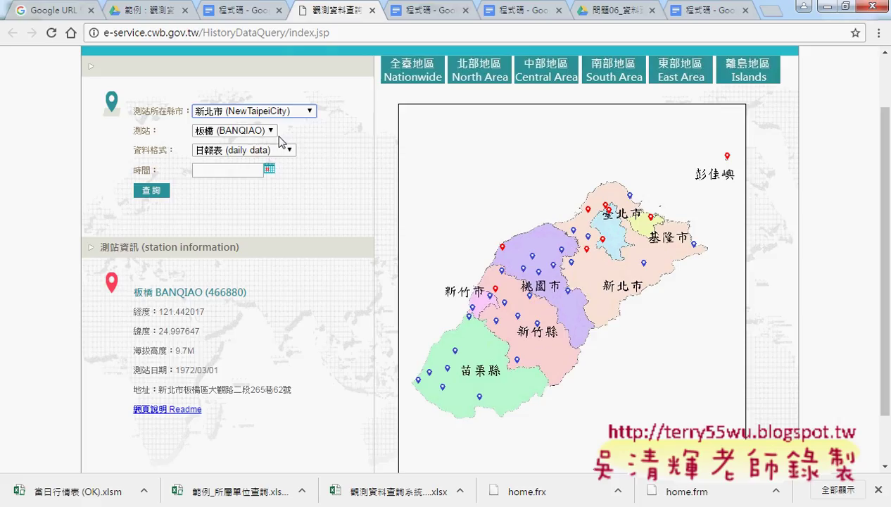
left_click(268, 131)
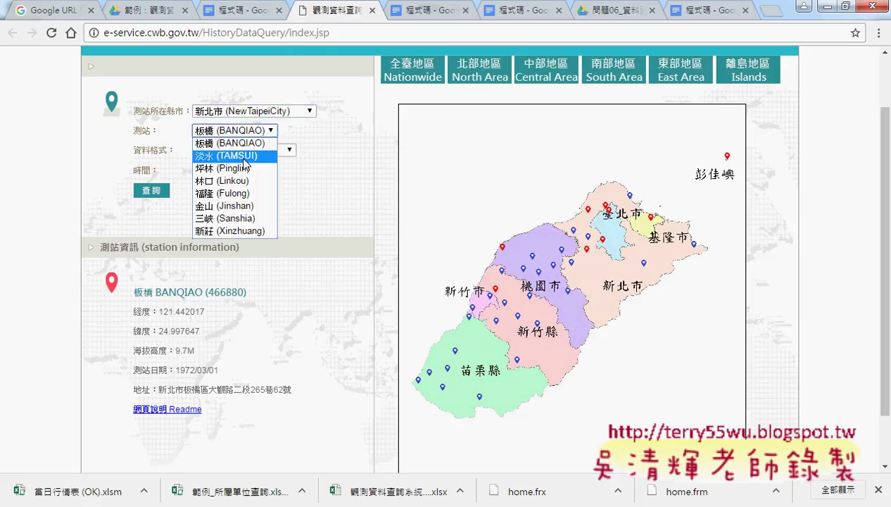
left_click(243, 156)
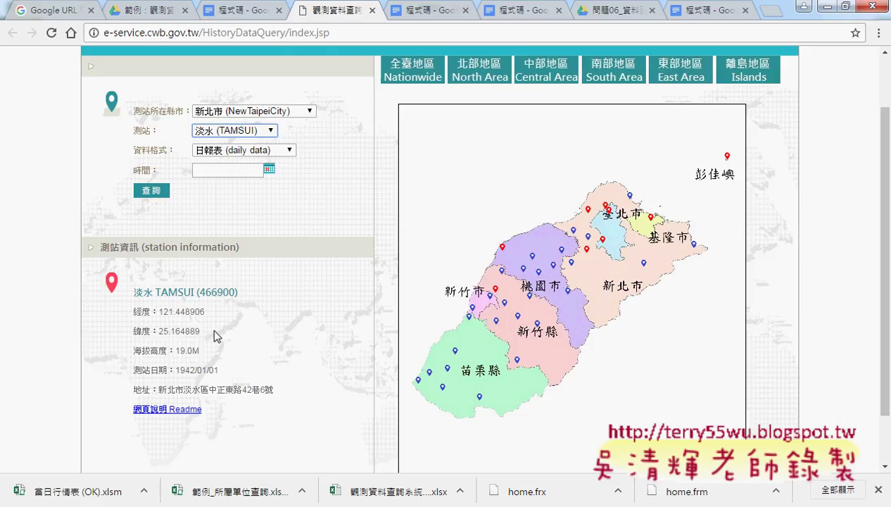
Return the county to 臺北市, leaving the station at 鞍部 (ANBU).
left_click(290, 112)
left_click(289, 124)
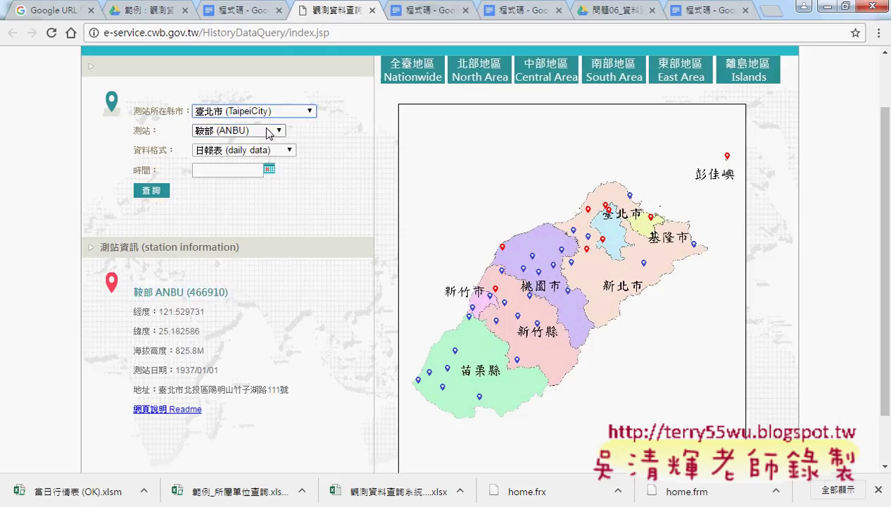
left_click(243, 131)
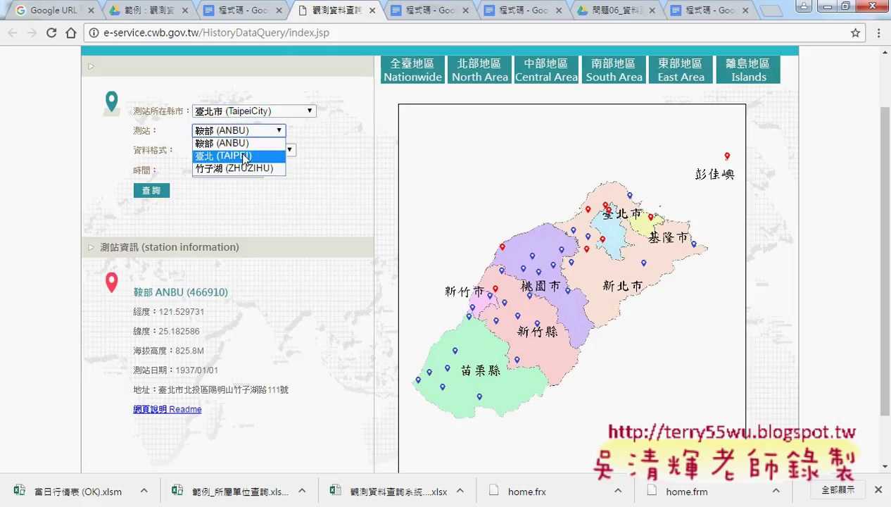
left_click(309, 282)
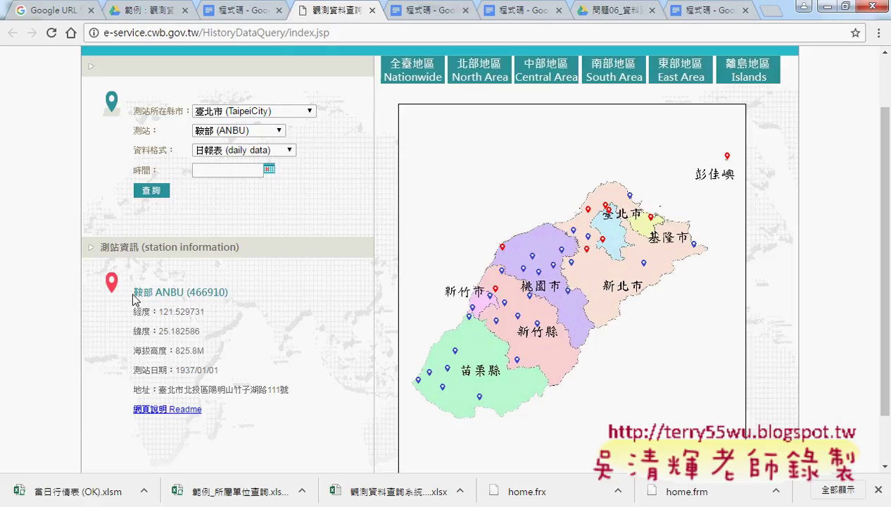
Change the station to 臺北 (TAIPEI, 466920) and highlight its updated station details.
mouse_move(133, 287)
left_mouse_down()
mouse_move(290, 400)
mouse_move(296, 393)
left_mouse_up()
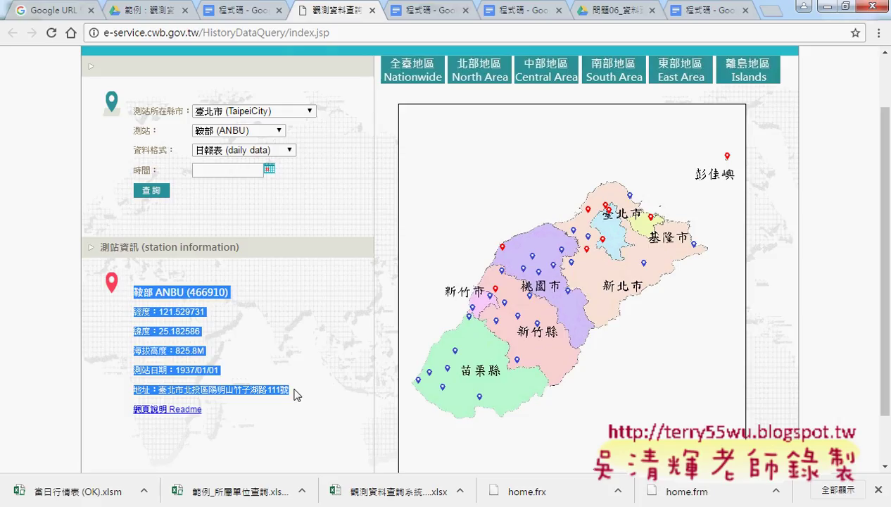
left_click(252, 132)
left_click(249, 160)
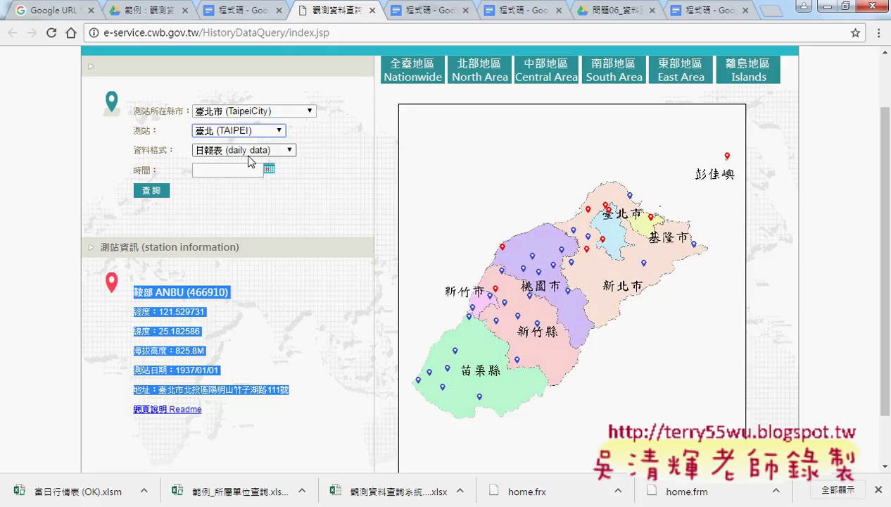
mouse_move(133, 291)
left_mouse_down()
mouse_move(212, 331)
mouse_move(262, 394)
left_mouse_up()
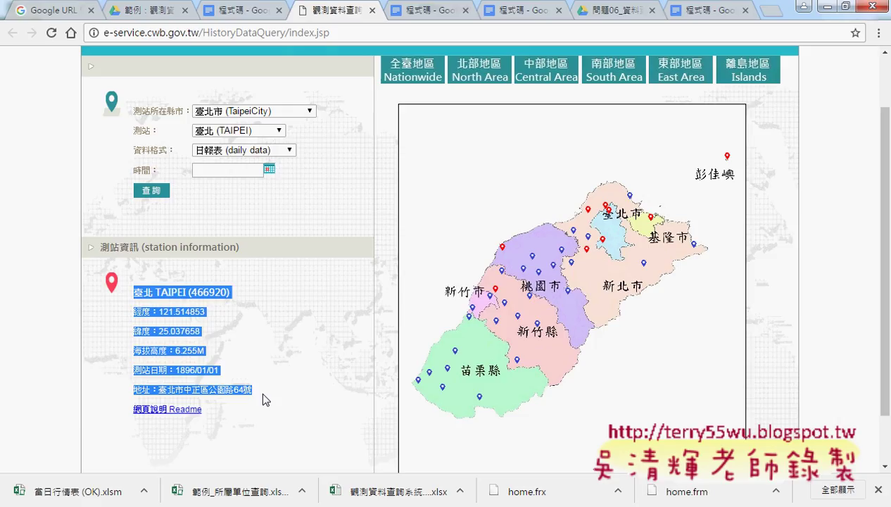
Review the three Taipei City stations and the county list, keeping 臺北市 selected.
left_click(256, 131)
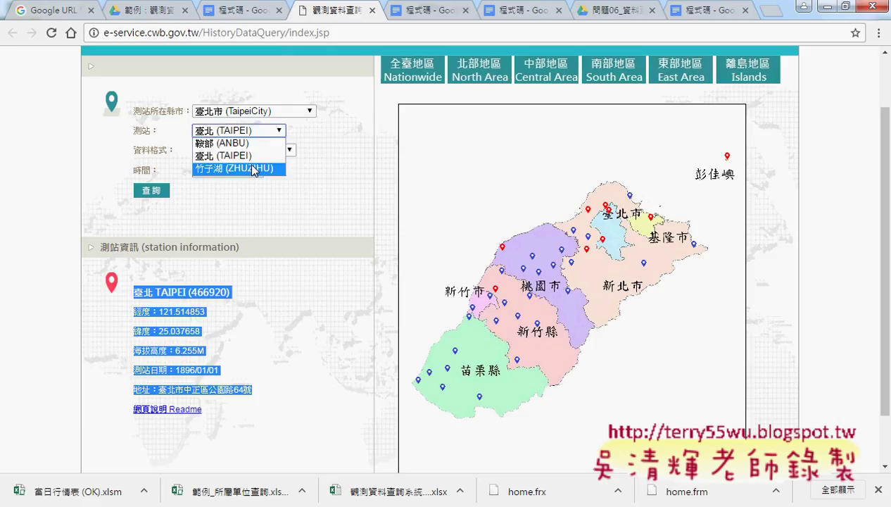
left_click(303, 110)
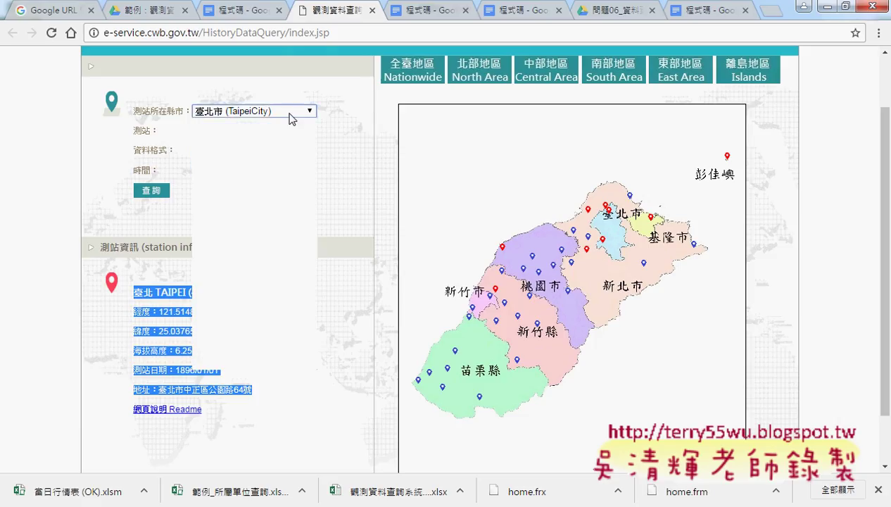
scroll(312, 261, "down", 1)
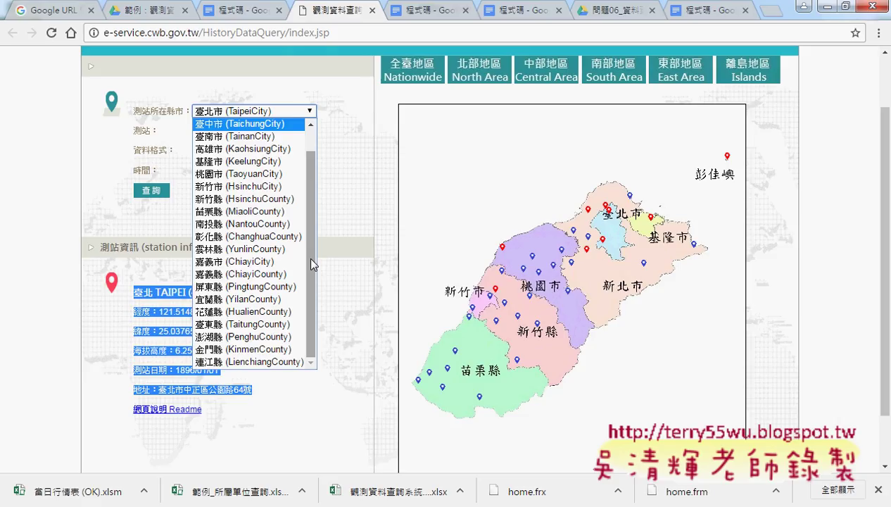
left_click(368, 247)
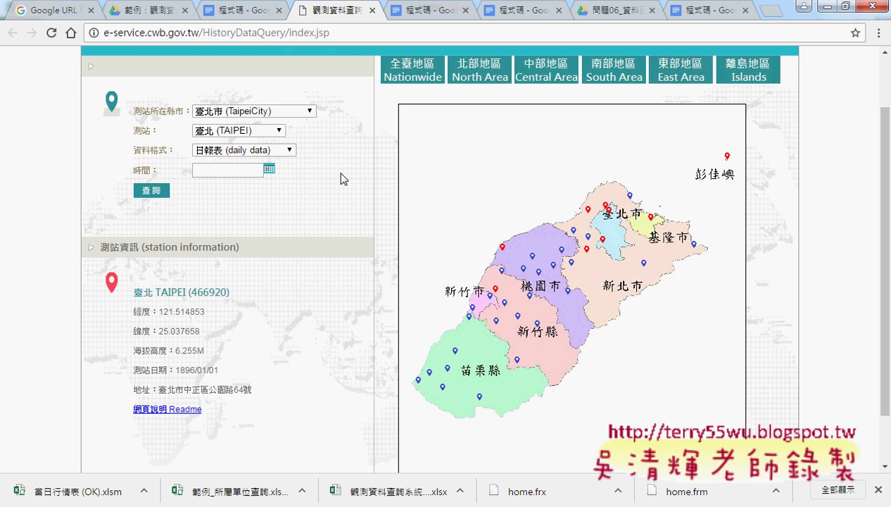
Return to the 程式碼 notes and scroll past the Select element screenshots to the VBA程式碼 section.
left_click(248, 17)
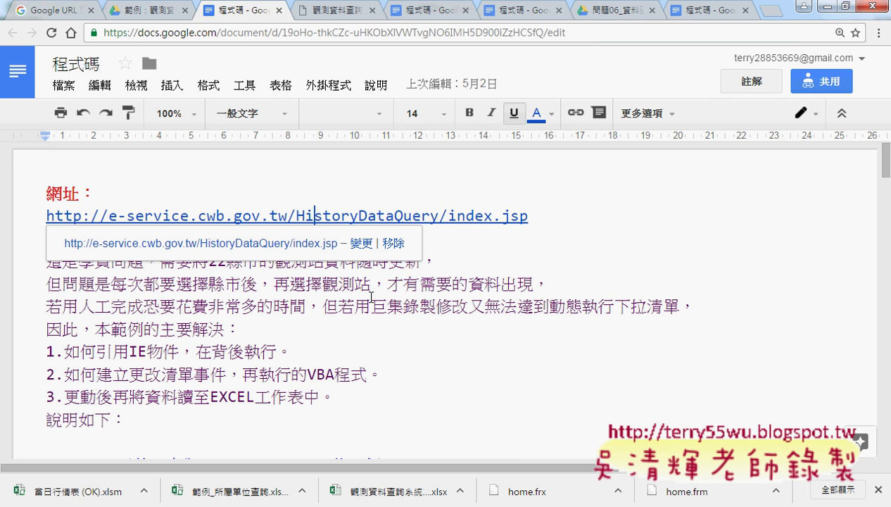
scroll(366, 292, "down", 4)
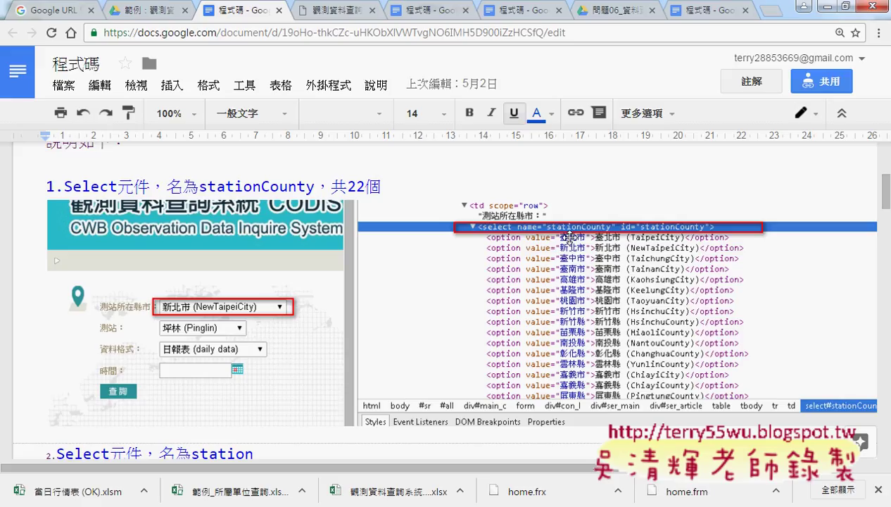
scroll(608, 318, "down", 1)
scroll(608, 317, "down", 1)
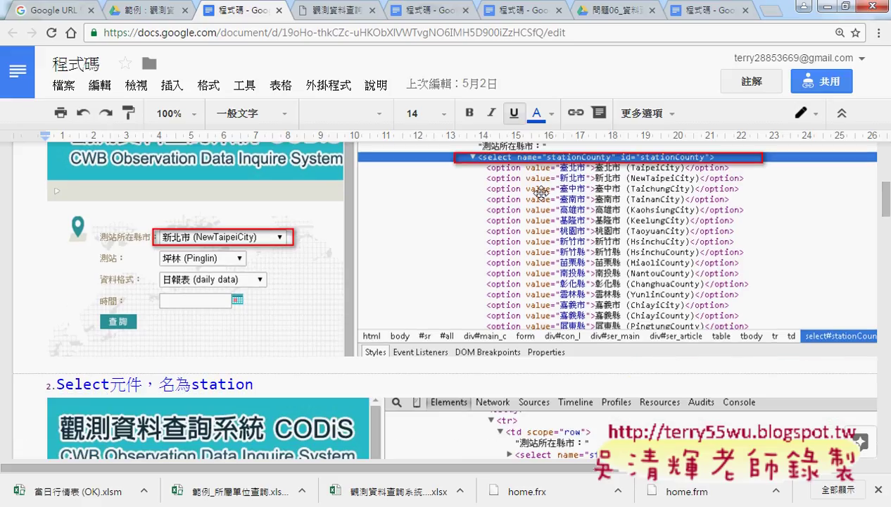
scroll(540, 211, "down", 3)
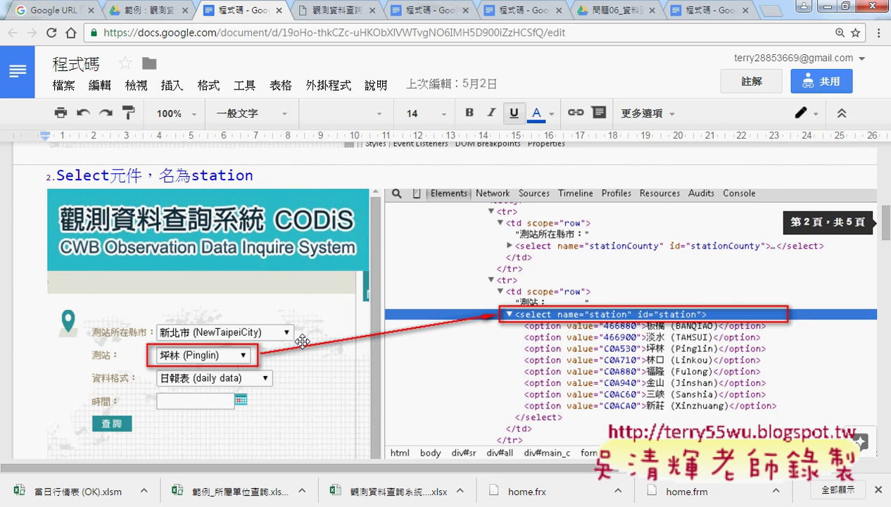
scroll(595, 302, "down", 1)
scroll(597, 304, "down", 4)
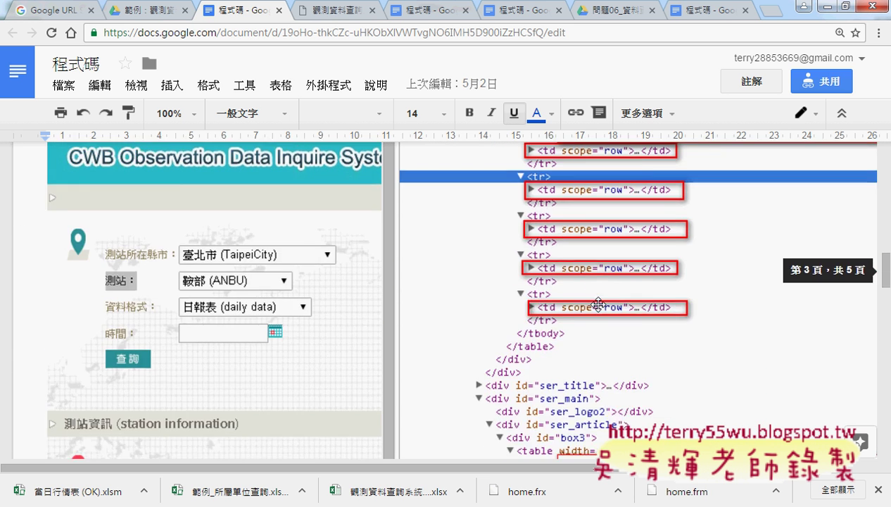
scroll(598, 304, "down", 2)
scroll(596, 268, "up", 2)
scroll(577, 211, "up", 1)
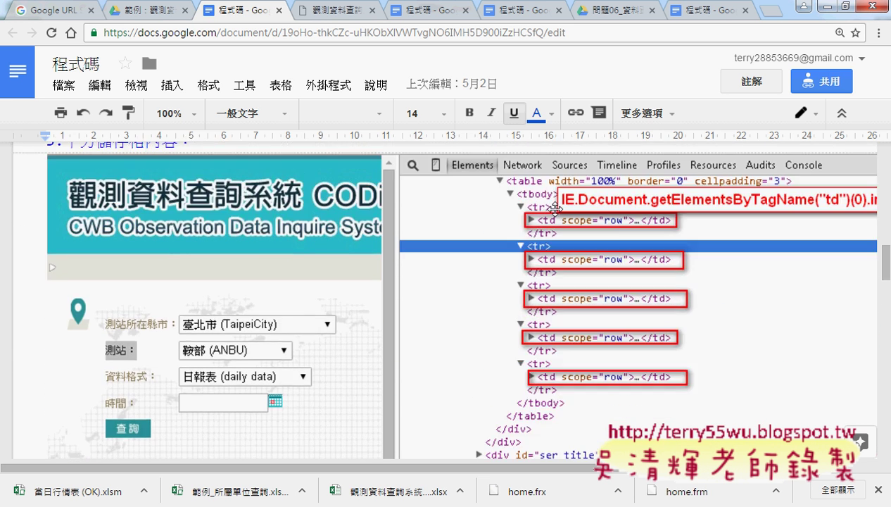
scroll(676, 252, "down", 2)
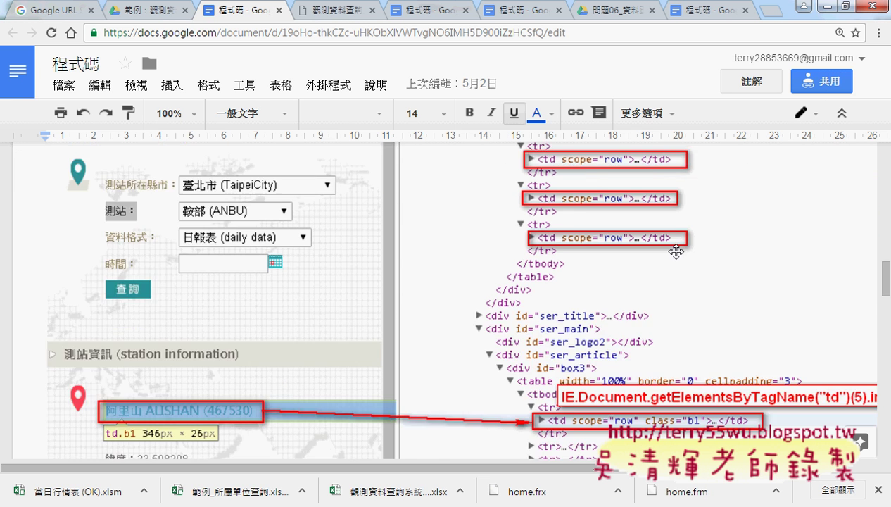
scroll(676, 252, "down", 3)
scroll(463, 279, "down", 3)
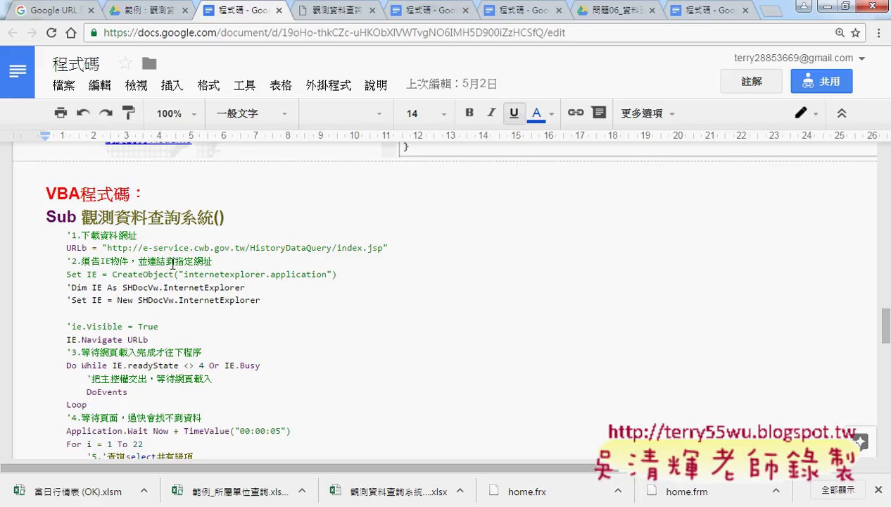
Download 觀測資料查詢系統(練習檔).xlsx from Drive and open it in Excel.
left_click(141, 10)
left_click(246, 190)
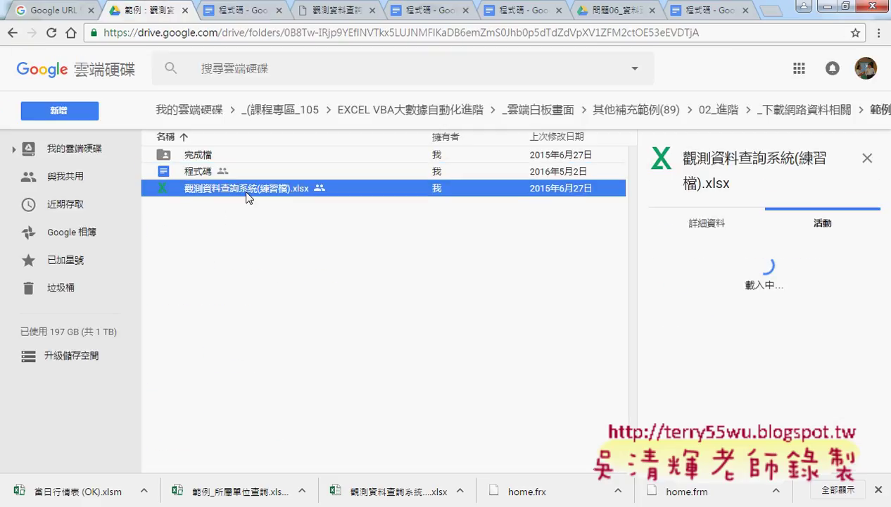
right_click(318, 190)
left_click(363, 416)
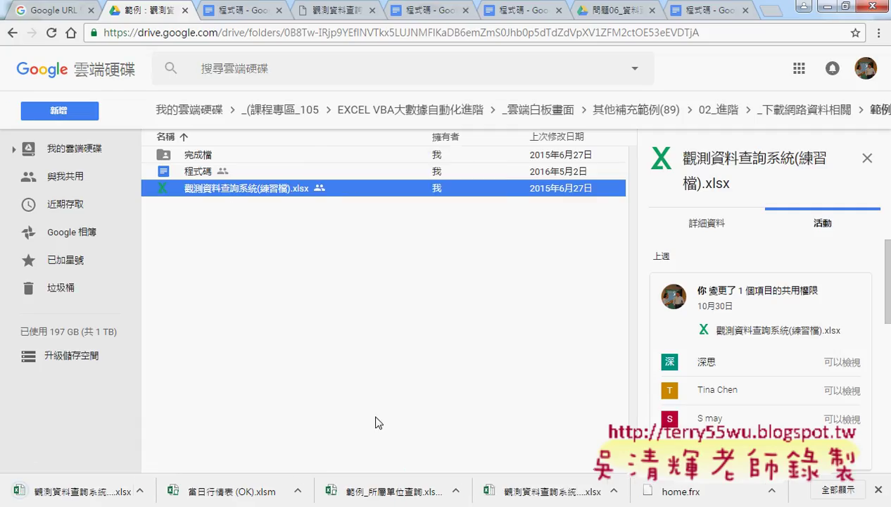
left_click(143, 491)
left_click(171, 403)
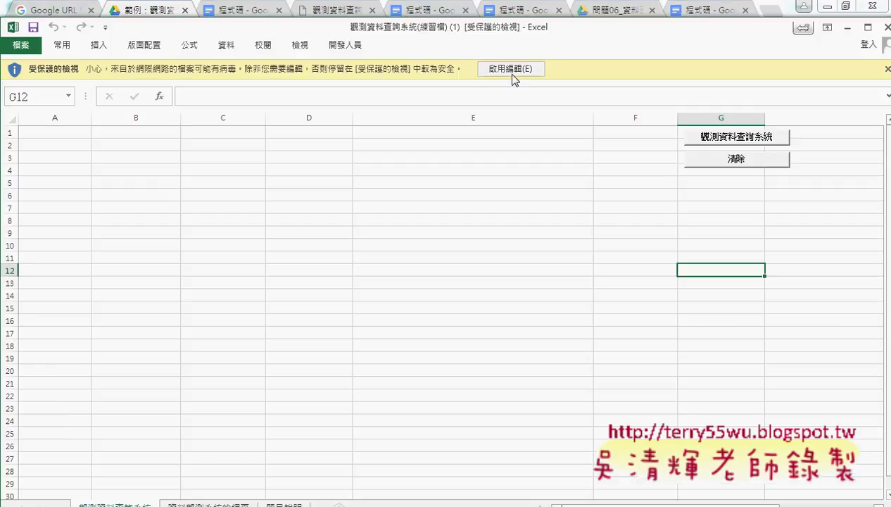
Enable editing, open the VBA editor, and insert a new module into the practice workbook's project.
left_click(506, 73)
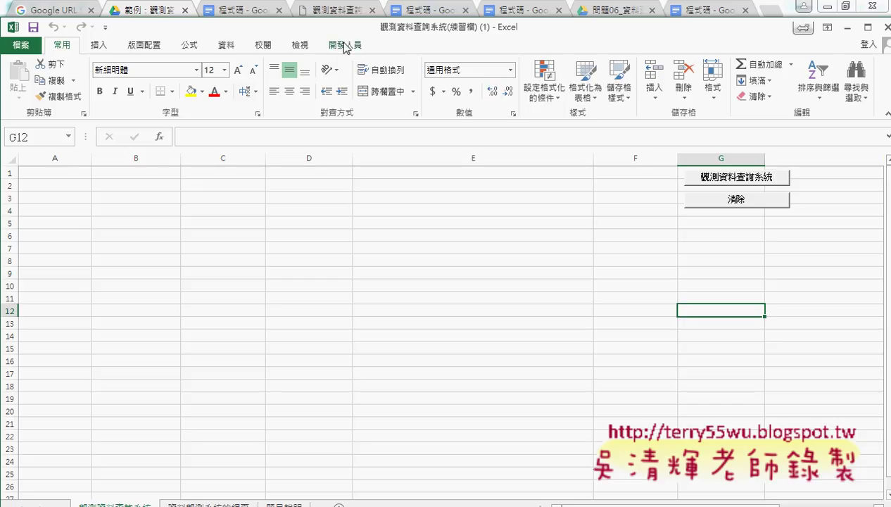
left_click(345, 45)
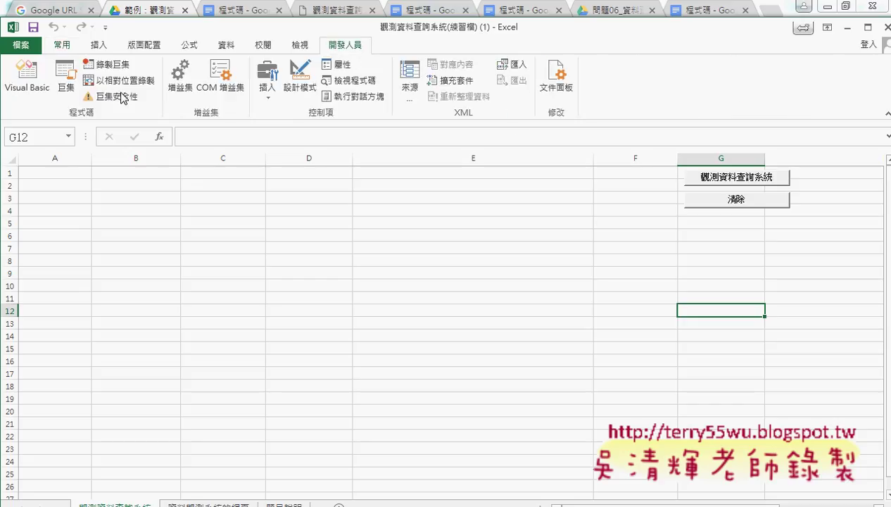
left_click(27, 77)
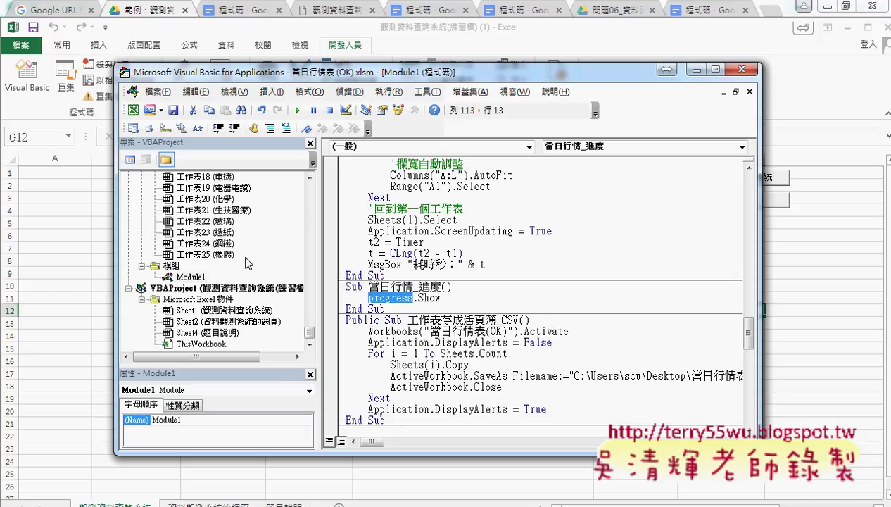
left_click(309, 332)
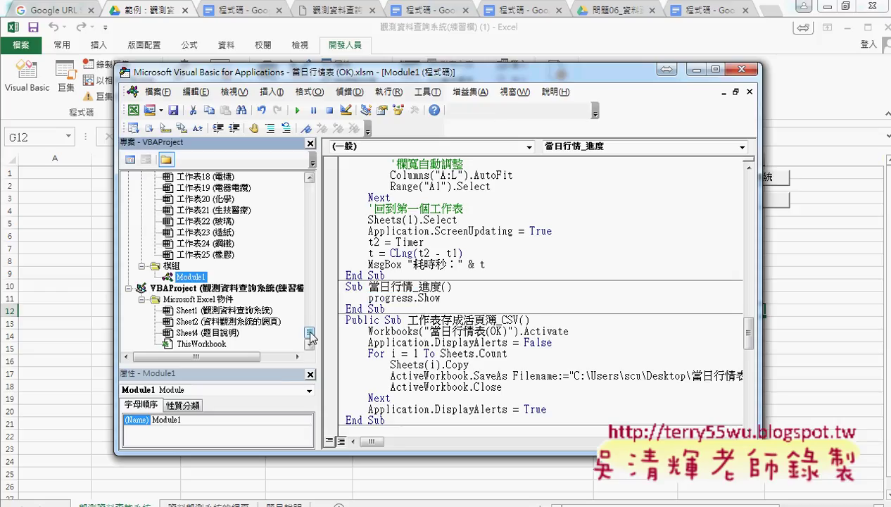
right_click(244, 288)
mouse_move(288, 344)
left_click(402, 360)
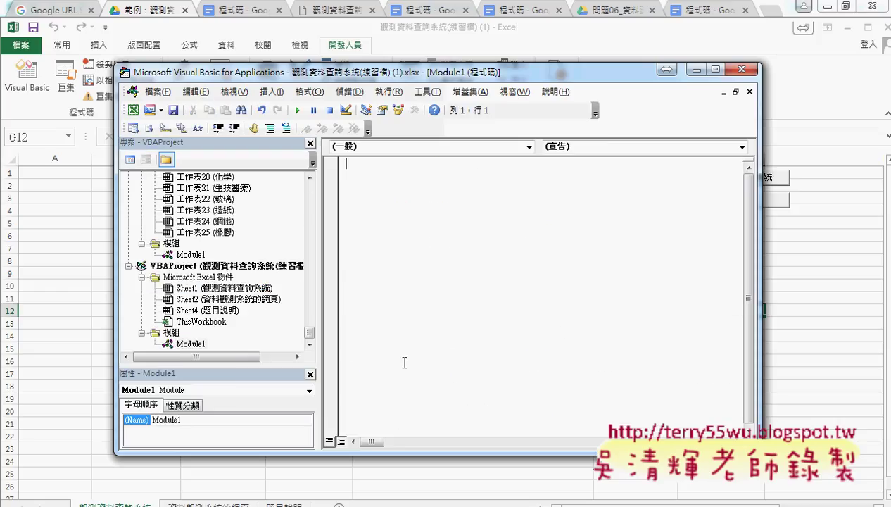
Copy the Sub 觀測資料查詢系統() macro code from the 程式碼 document, then return to the VBA editor.
key("alt+Tab")
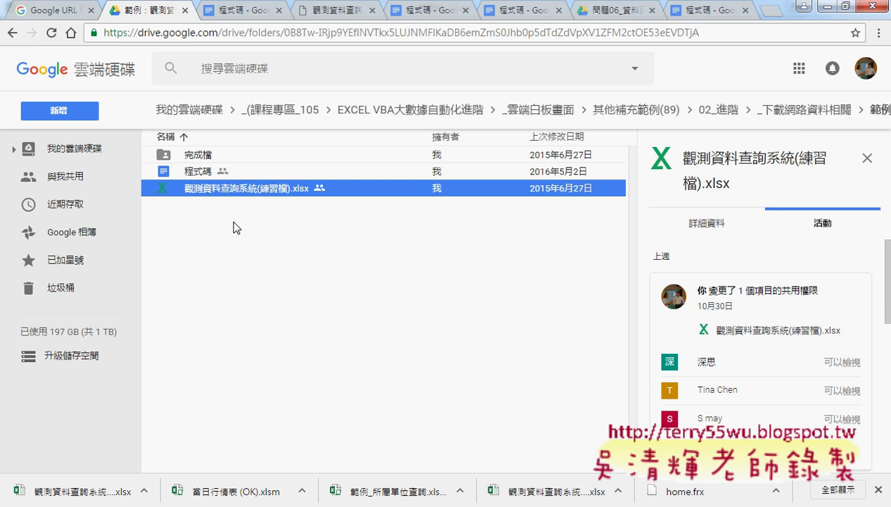
left_click(251, 8)
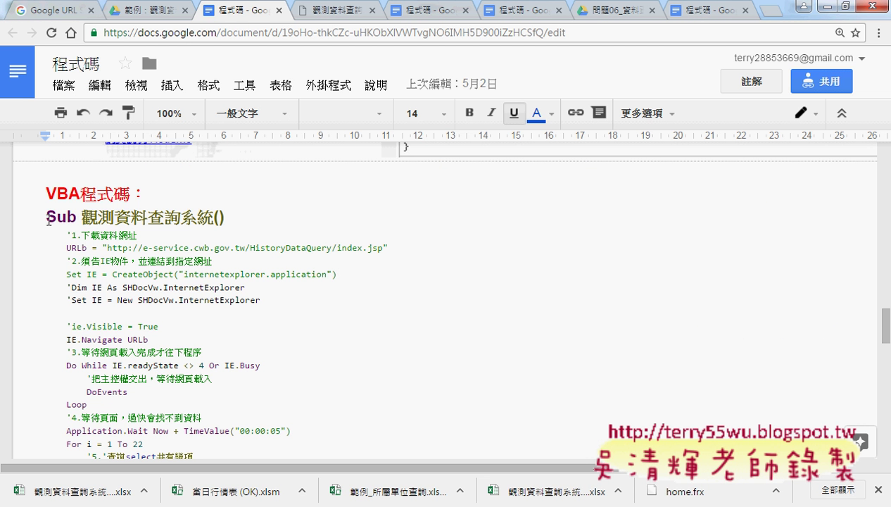
left_click_drag(48, 219, 226, 219)
key("ctrl+End")
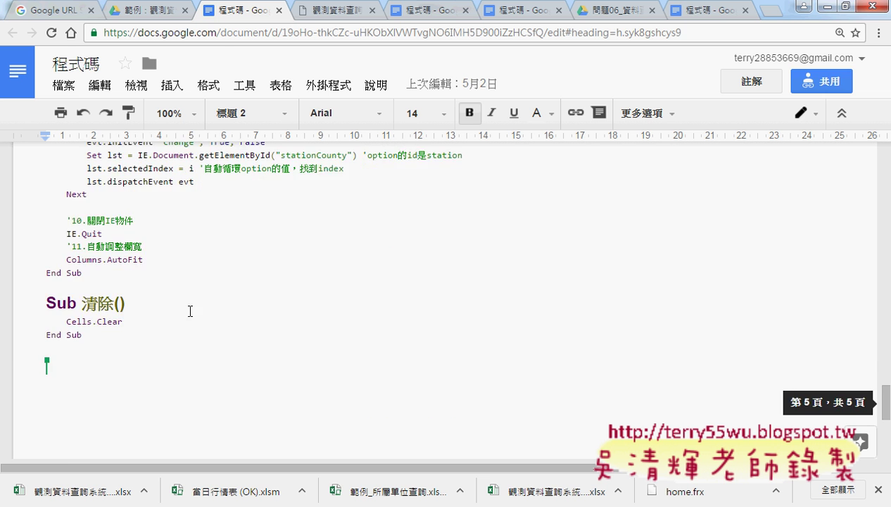
key("ctrl+a")
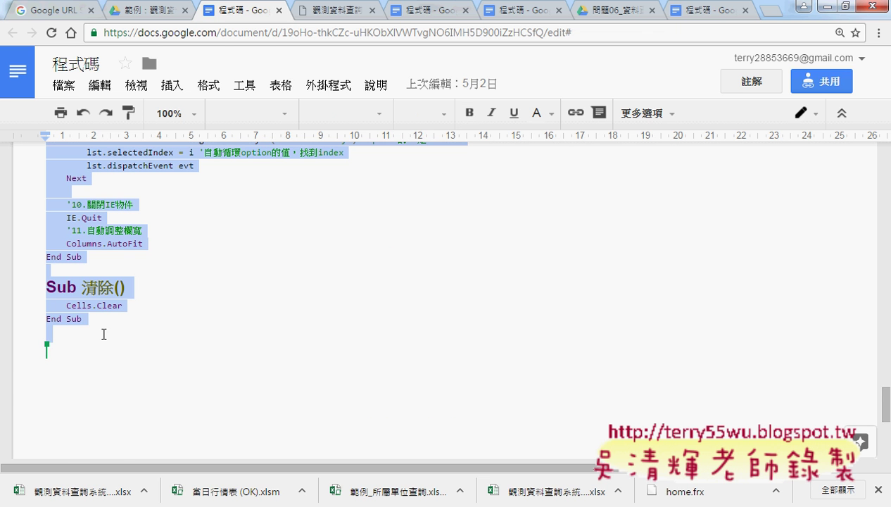
left_click(825, 6)
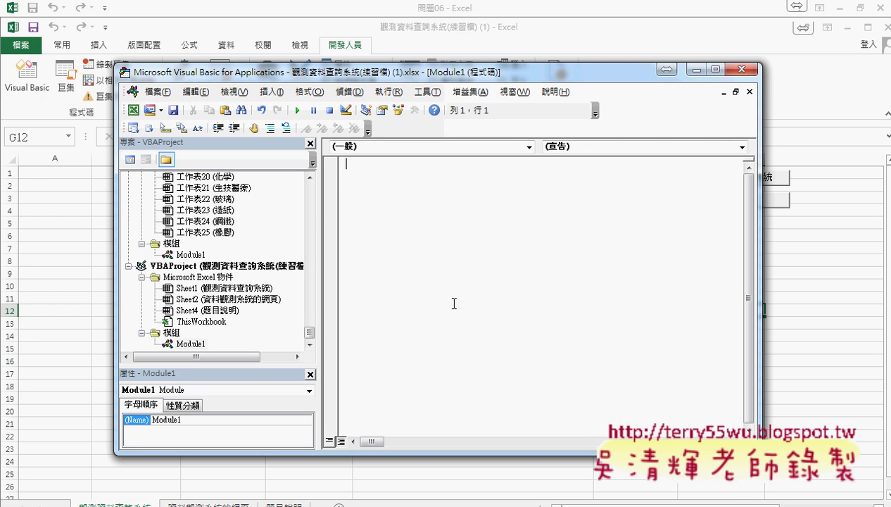
Paste the copied VBA code into Module1, then run the 觀測資料查詢系統 macro from the worksheet's button.
key("ctrl+v")
scroll(668, 379, "up", 4)
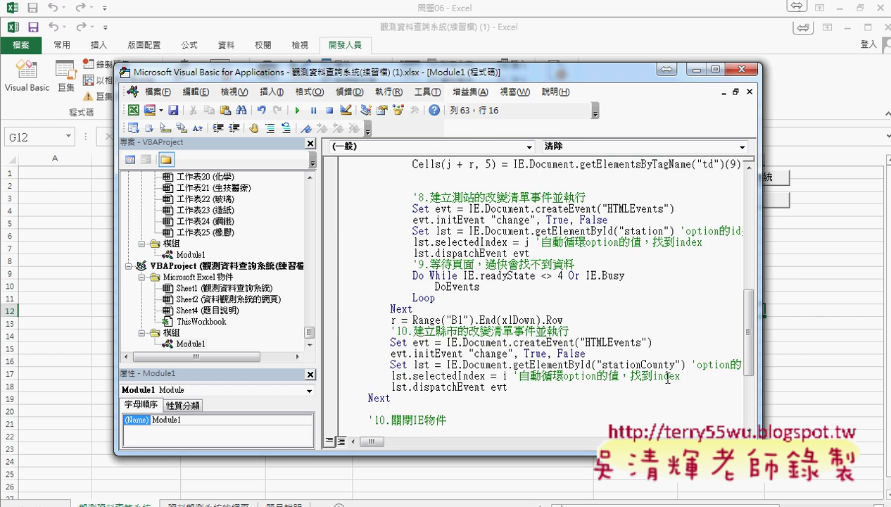
scroll(668, 378, "up", 8)
scroll(668, 379, "up", 3)
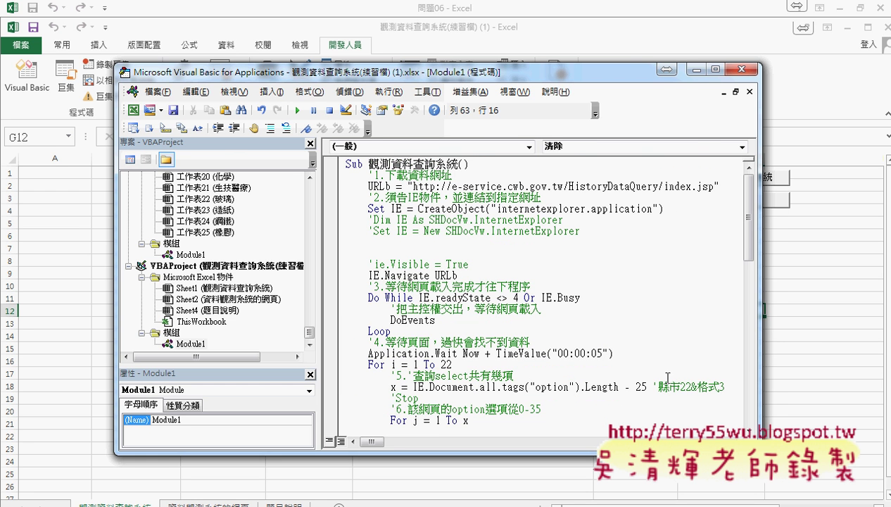
left_click(819, 337)
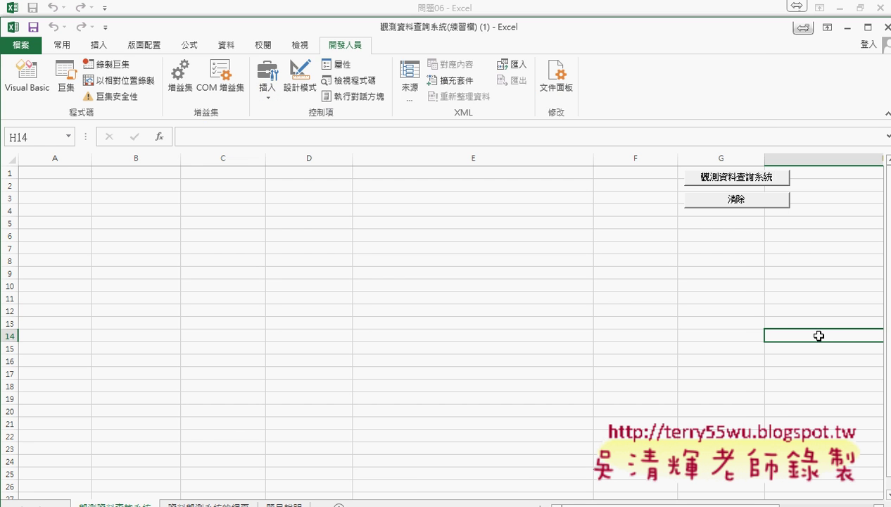
left_click(731, 179)
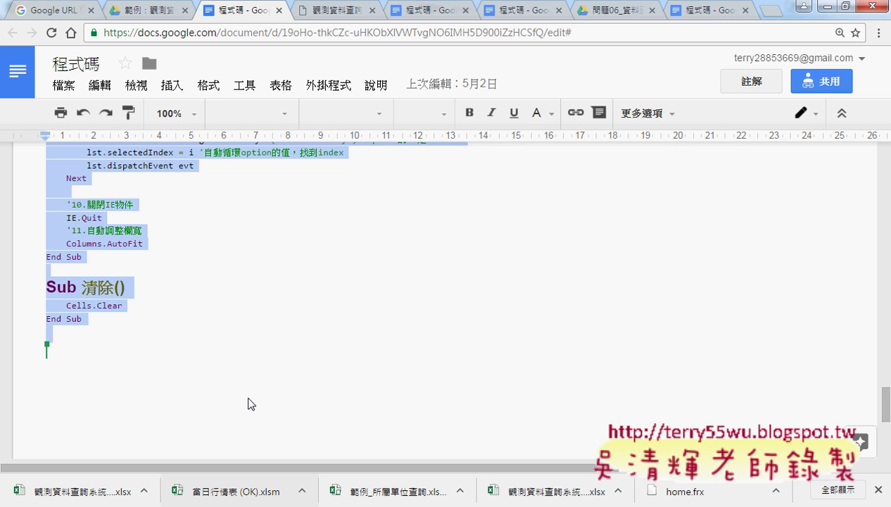
scroll(250, 352, "up", 4)
scroll(281, 317, "up", 4)
scroll(289, 380, "up", 3)
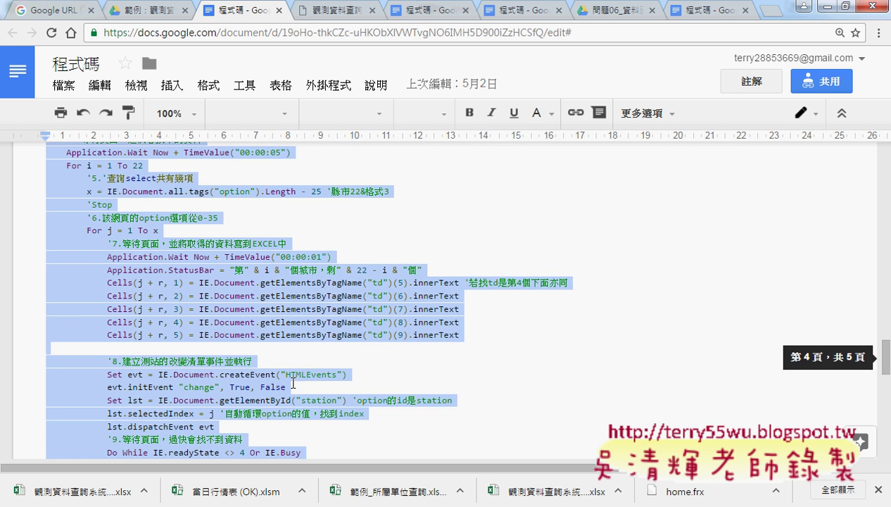
left_click(361, 257)
scroll(360, 253, "up", 2)
scroll(155, 249, "up", 2)
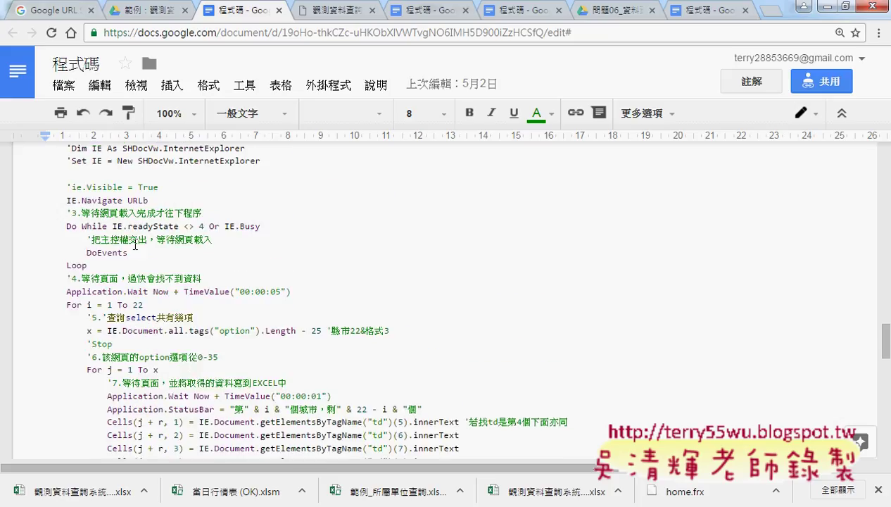
scroll(135, 244, "up", 1)
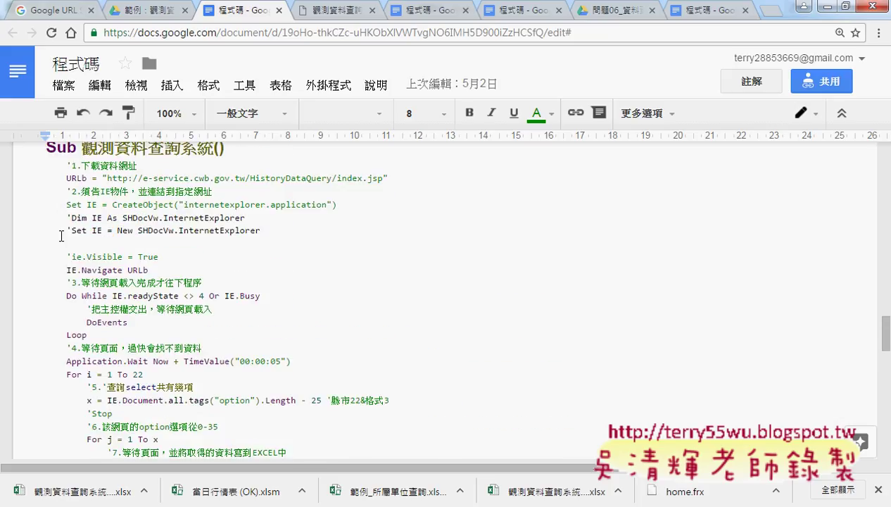
left_click_drag(66, 270, 143, 269)
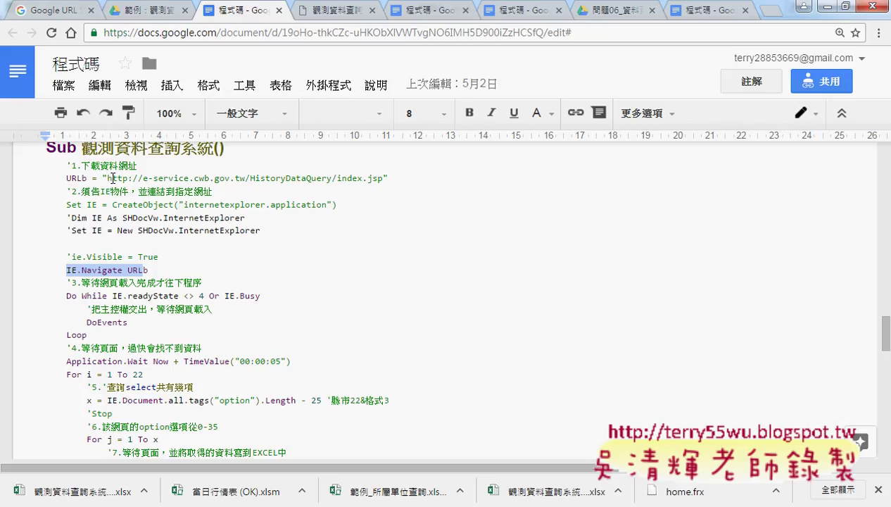
left_click_drag(102, 178, 409, 176)
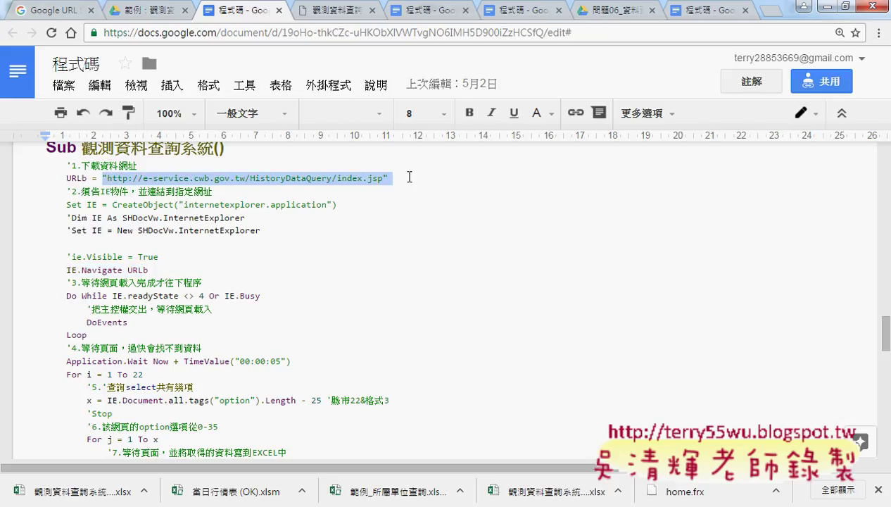
left_click(91, 205)
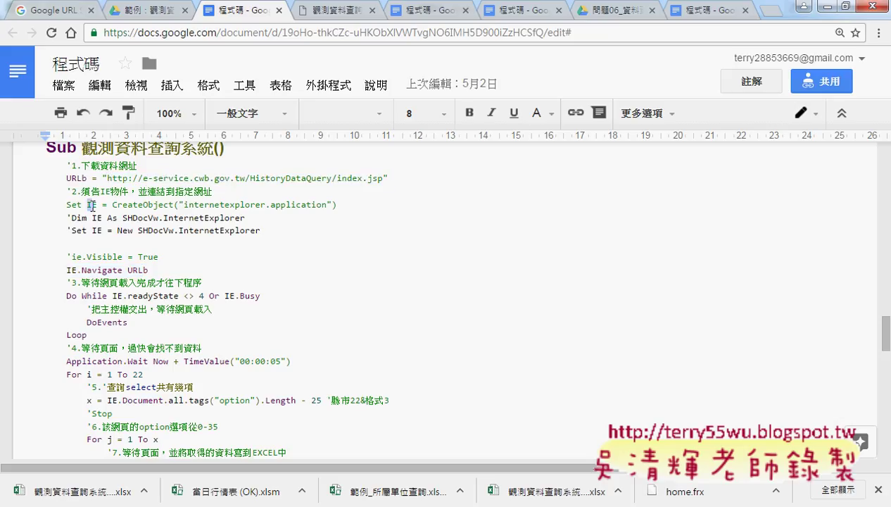
double_click(92, 205)
left_click_drag(111, 205, 334, 202)
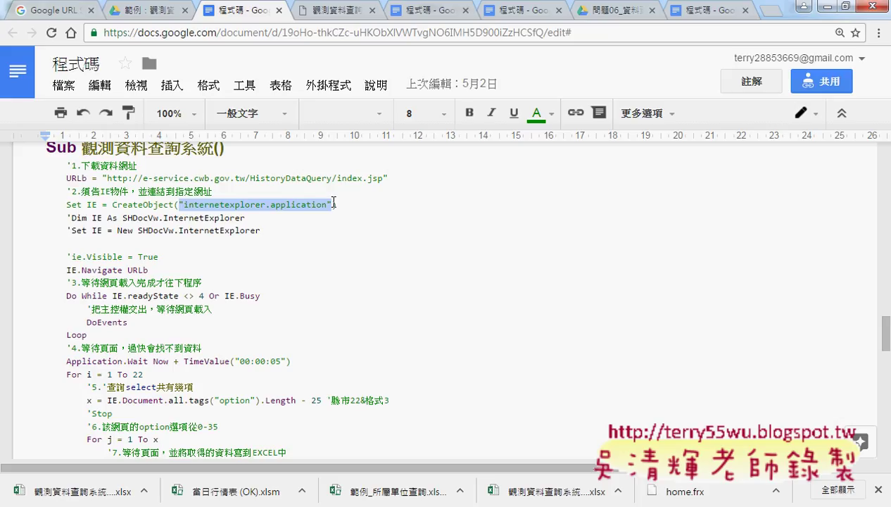
scroll(334, 205, "down", 2)
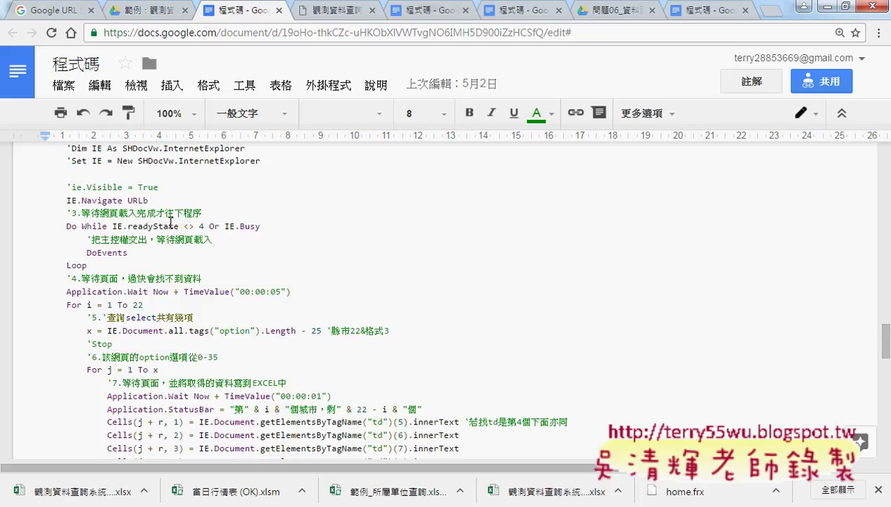
left_click(106, 202)
left_click(144, 201)
scroll(184, 265, "down", 1)
scroll(185, 265, "down", 1)
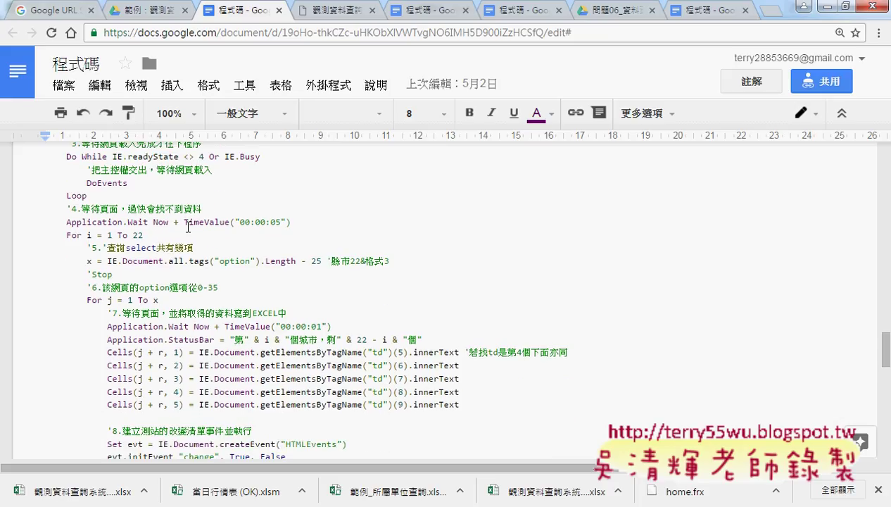
left_click_drag(127, 222, 149, 222)
scroll(174, 247, "down", 2)
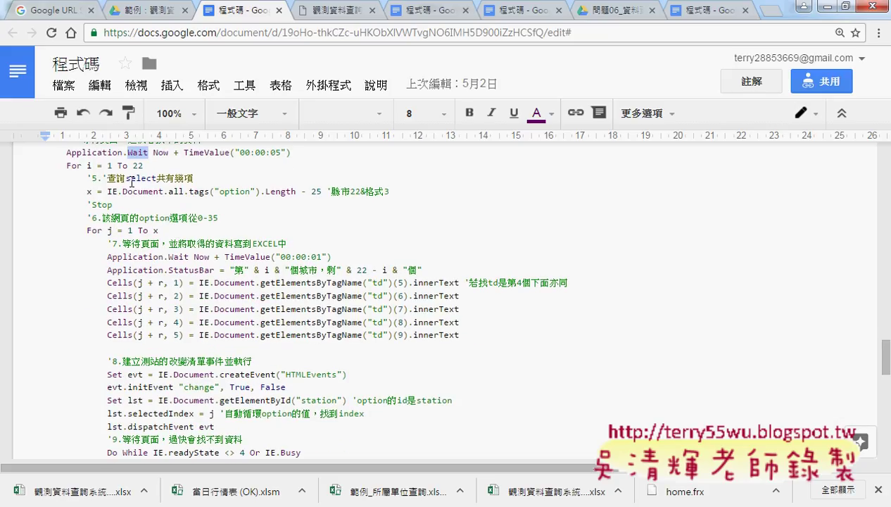
scroll(156, 293, "down", 2)
scroll(157, 297, "up", 1)
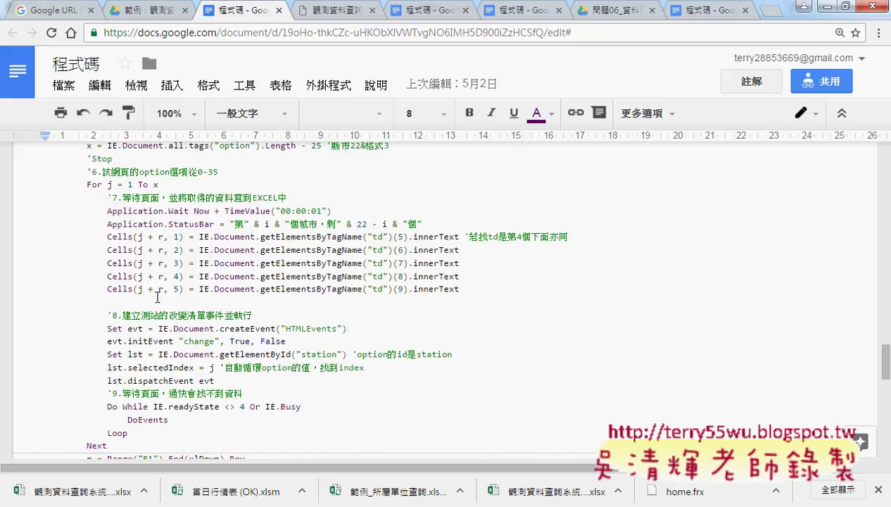
scroll(156, 296, "up", 1)
double_click(137, 165)
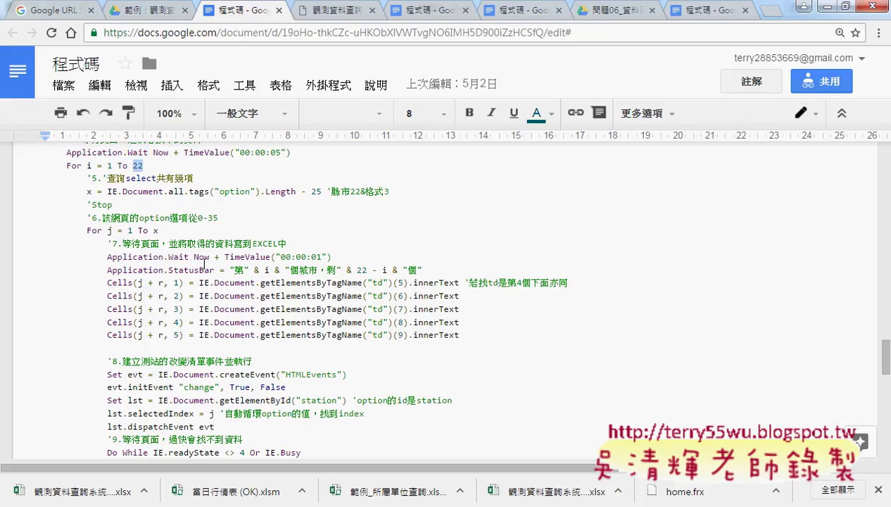
scroll(223, 274, "down", 1)
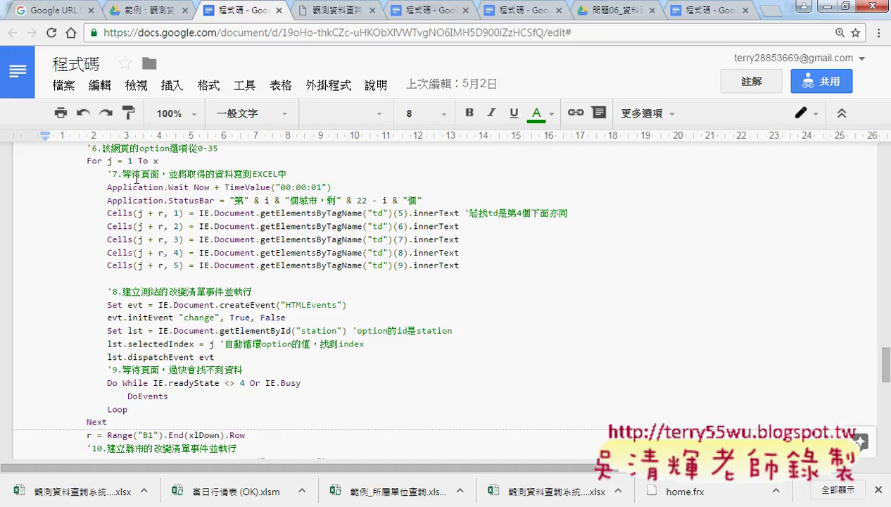
left_click_drag(112, 173, 293, 173)
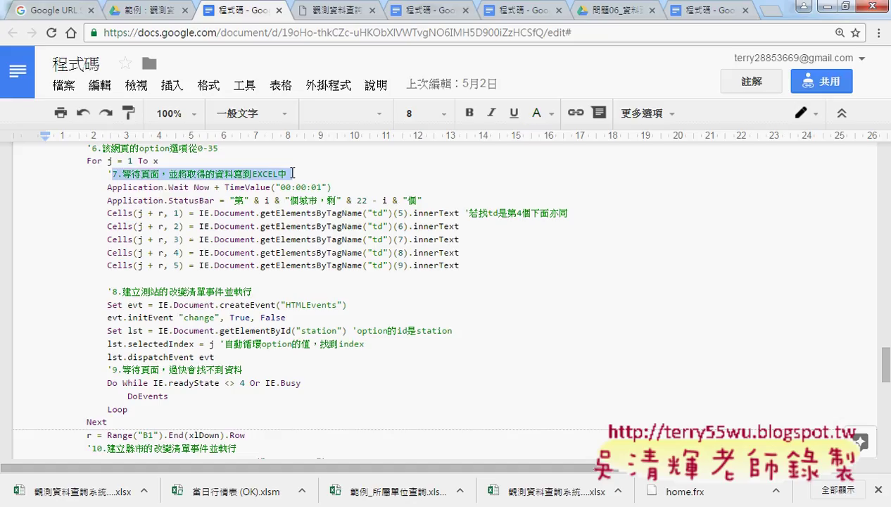